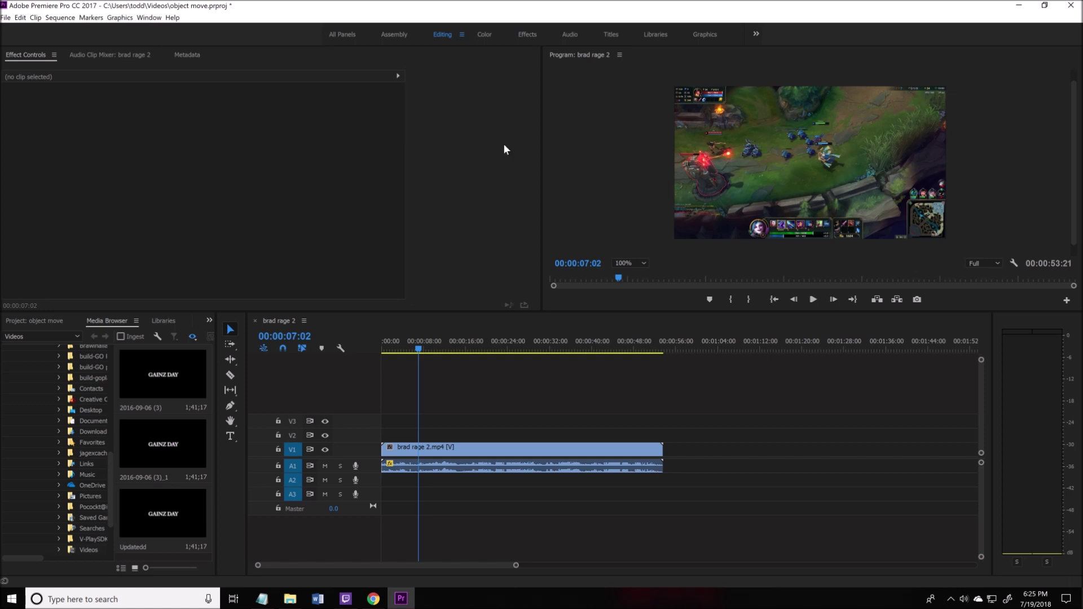
- Place Transparent_Troll_Face.png from the Projects folder on V2 at the start of the sequence, above the gameplay clip
{"action": "left_click", "coordinate": [290, 598]}
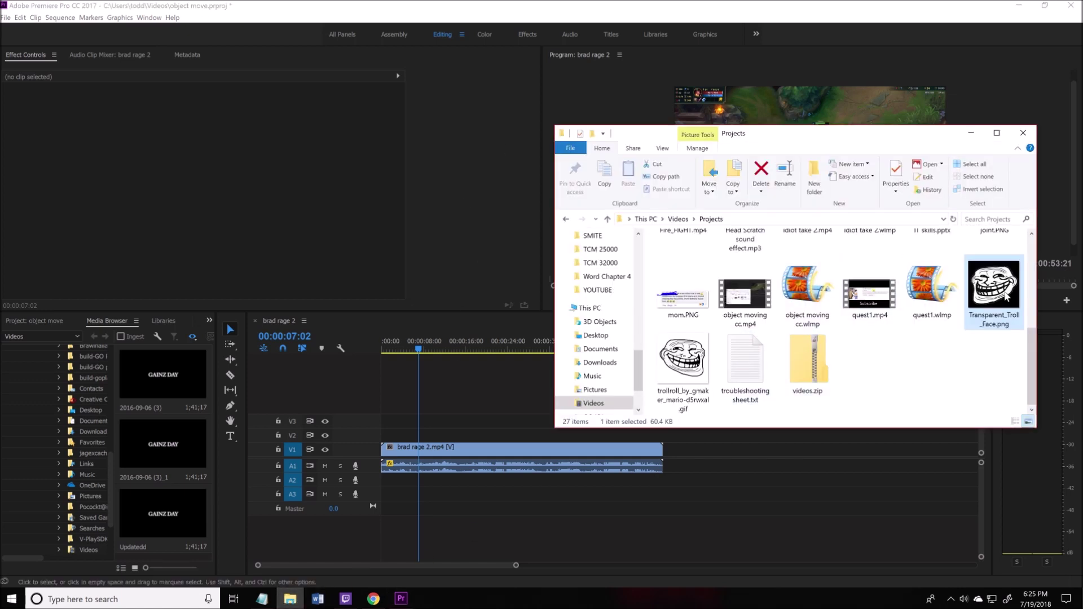
{"action": "left_click_drag", "start_coordinate": [1007, 297], "coordinate": [383, 435]}
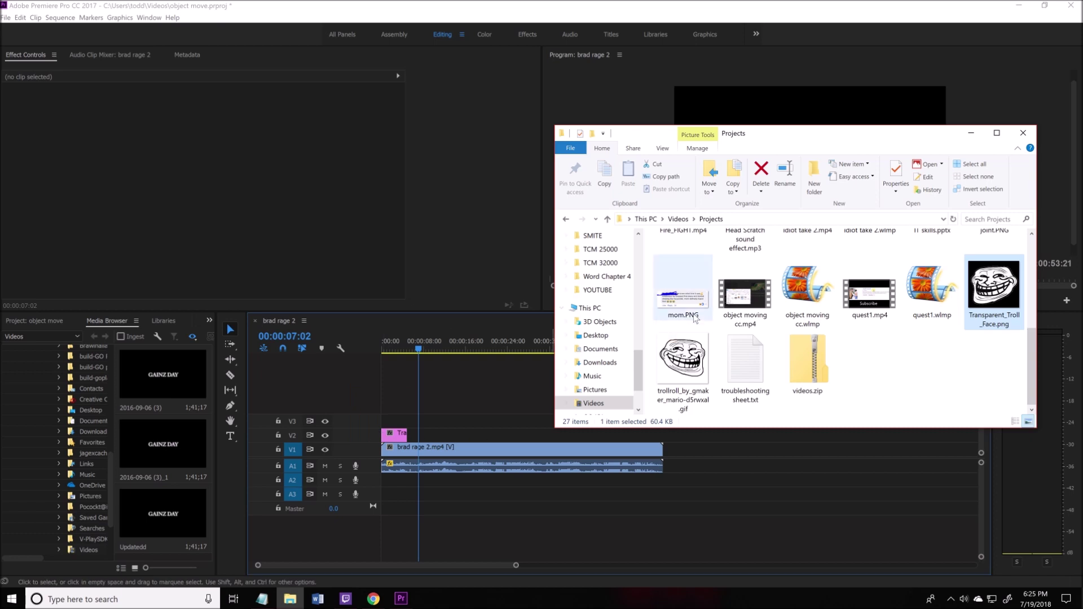
{"action": "left_click", "coordinate": [971, 133]}
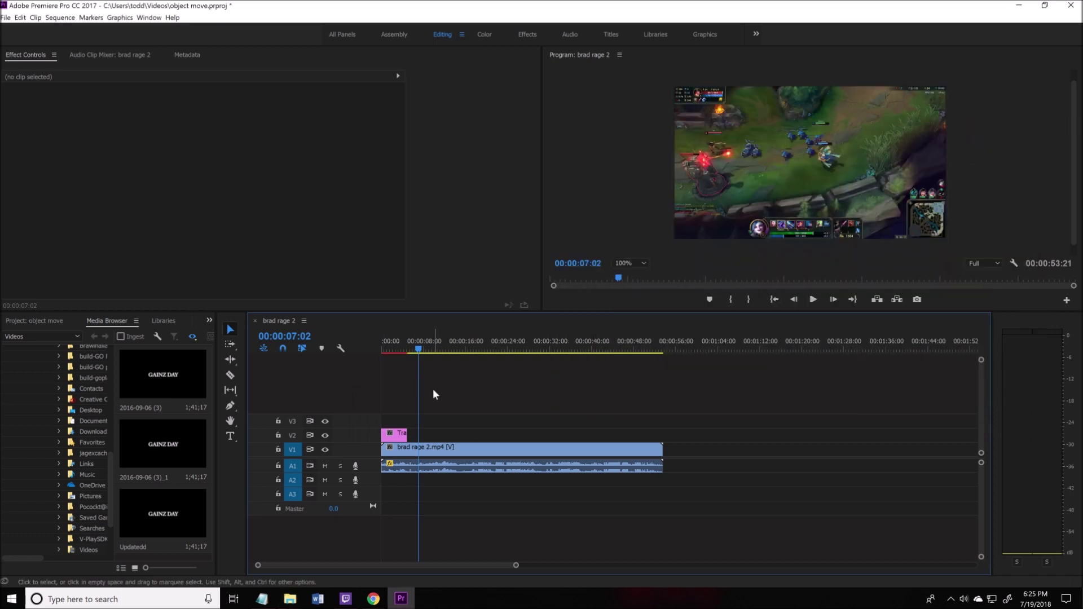
- Scrub and play the opening seconds to check how the troll face overlays the gameplay
{"action": "left_click", "coordinate": [400, 352]}
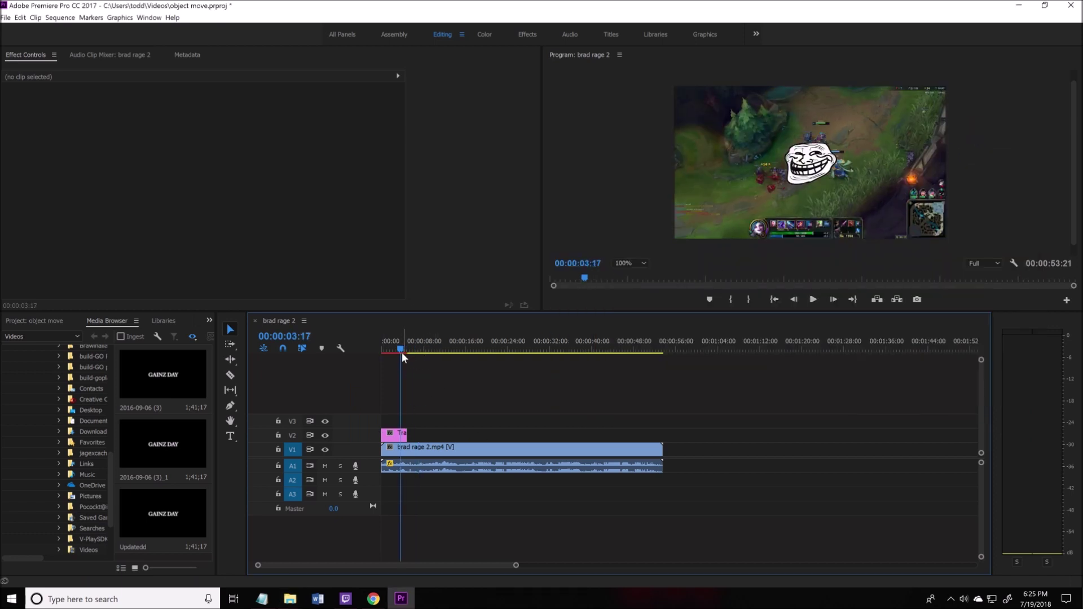
{"action": "left_click_drag", "start_coordinate": [402, 348], "coordinate": [391, 350]}
{"action": "key", "text": "space"}
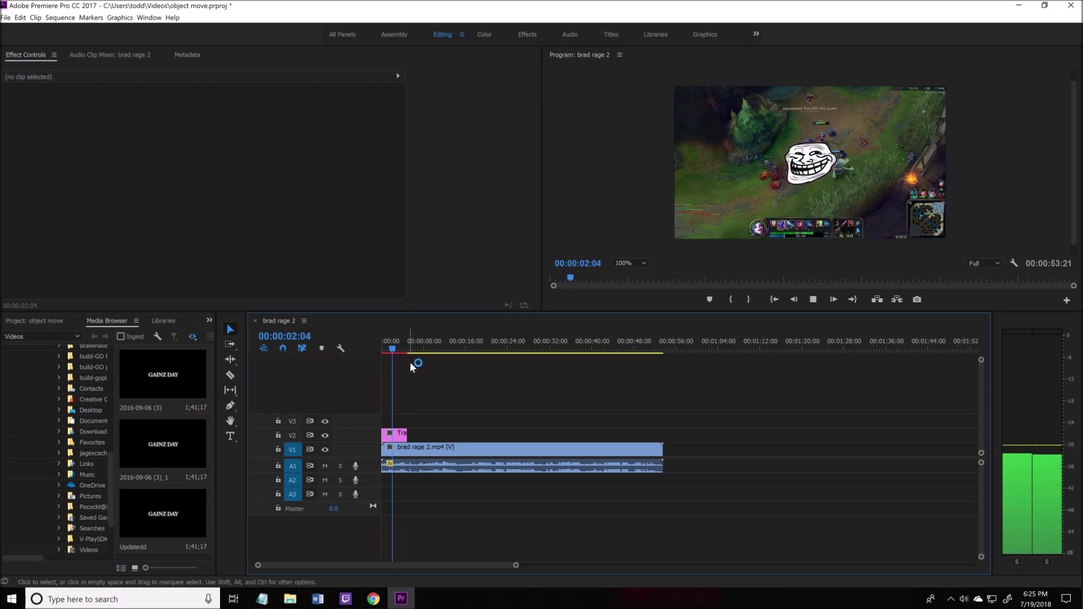
{"action": "key", "text": "space"}
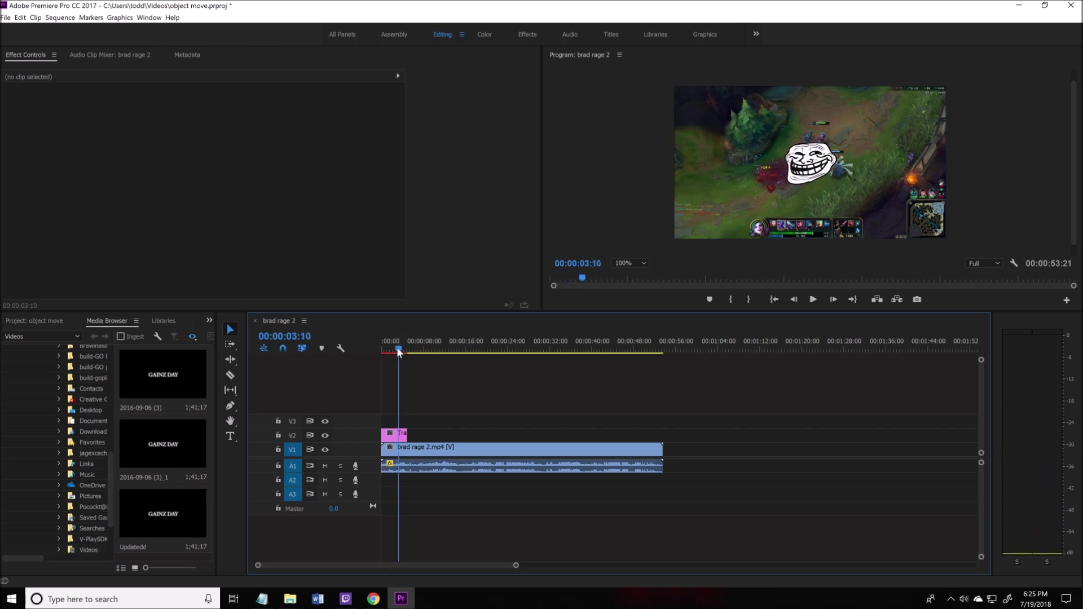
- Keyframe the troll face's Position from 184, 172 at 00:00:00:00 to 1652, 252 at 00:00:01:16
{"action": "left_click_drag", "start_coordinate": [399, 349], "coordinate": [374, 347]}
{"action": "left_click", "coordinate": [398, 437]}
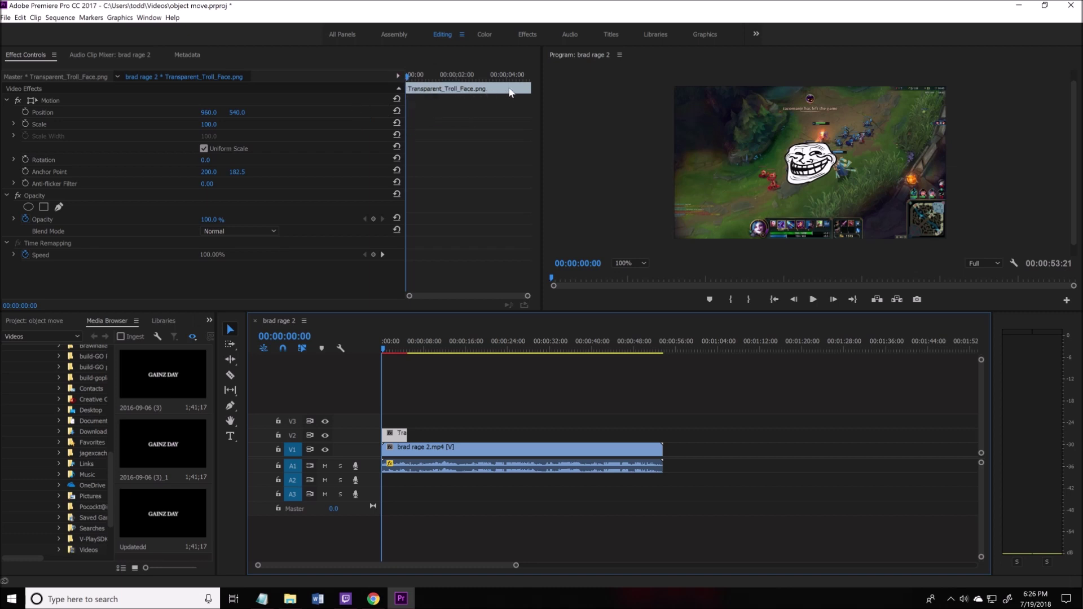
{"action": "left_click", "coordinate": [399, 74]}
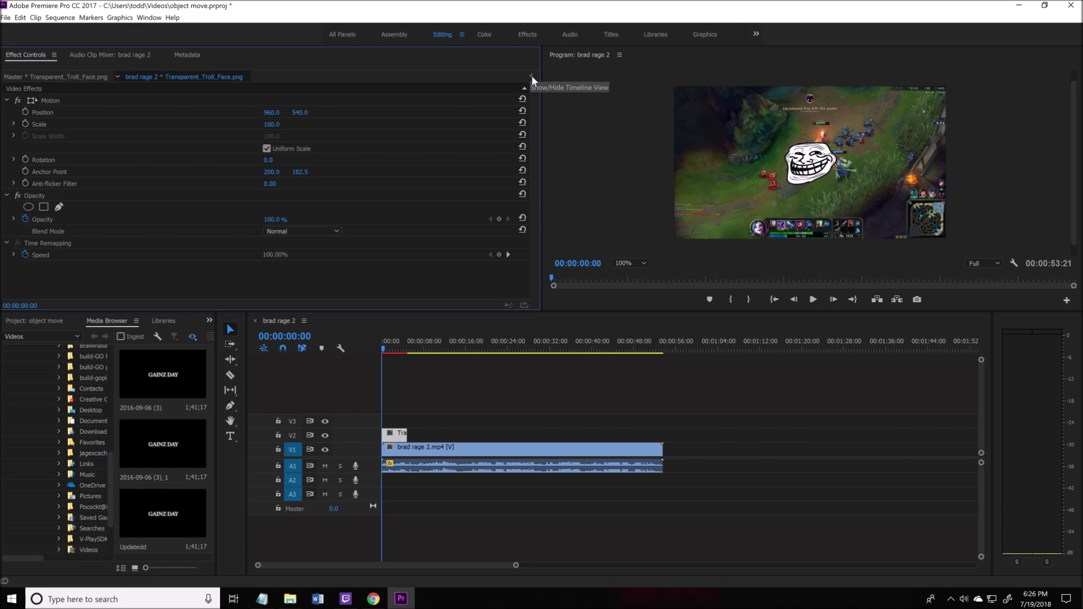
{"action": "left_click", "coordinate": [531, 75]}
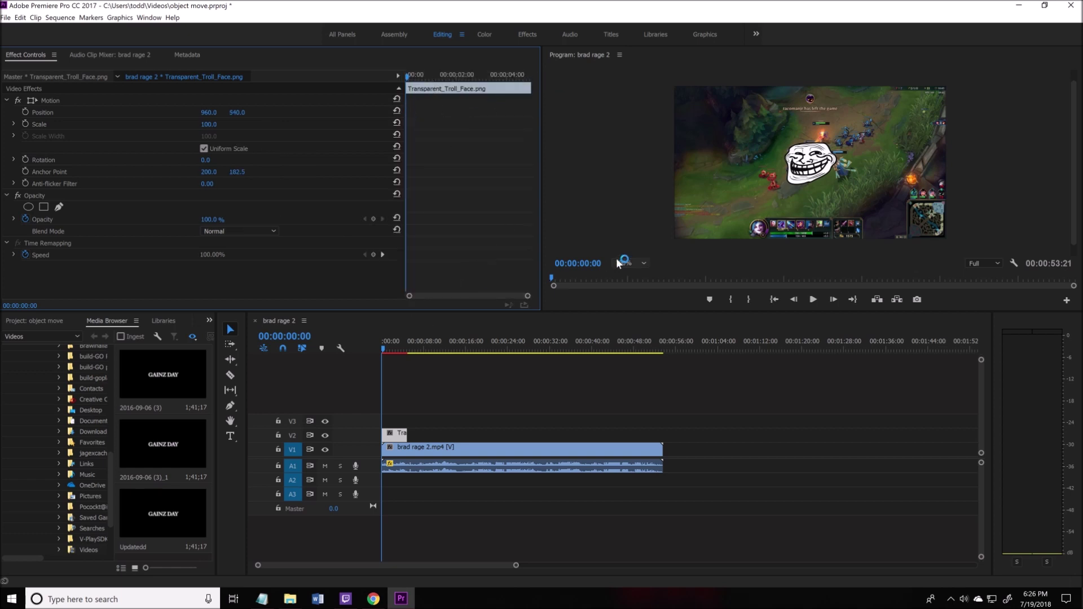
{"action": "left_click", "coordinate": [23, 112]}
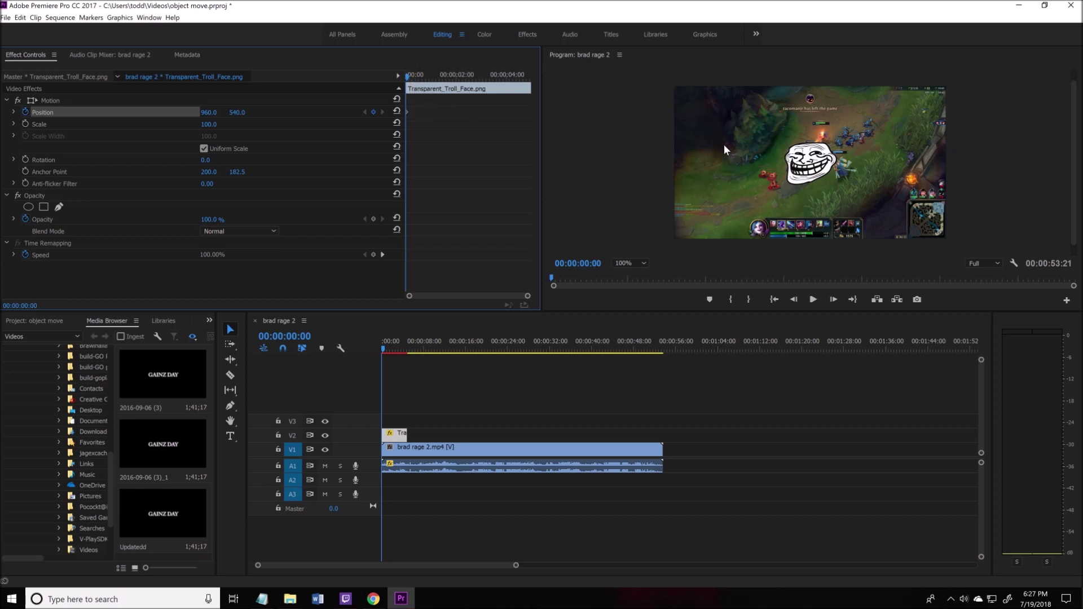
{"action": "left_click", "coordinate": [809, 178]}
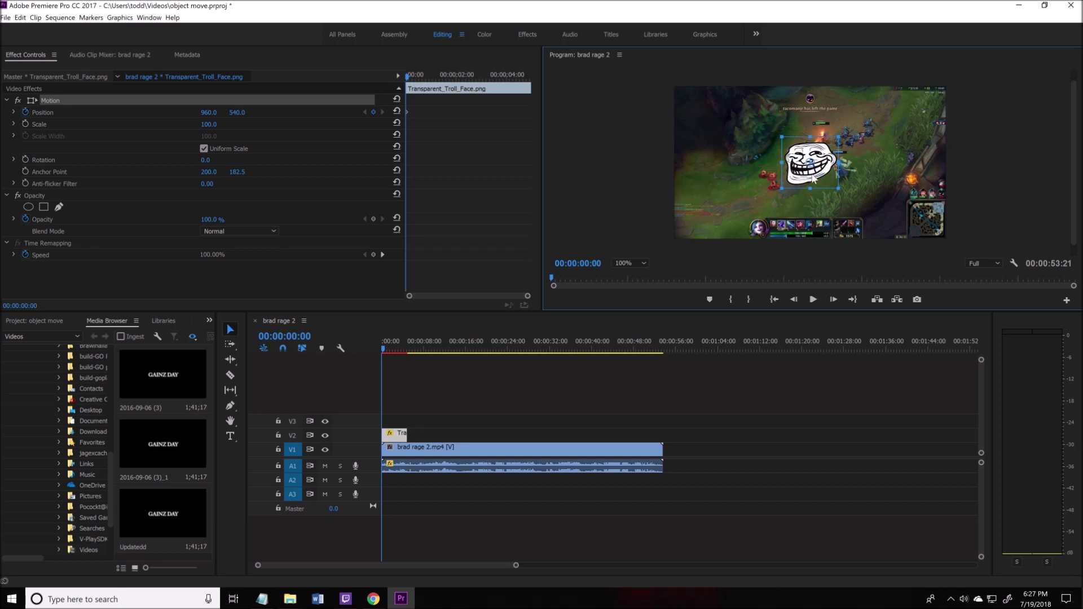
{"action": "left_click_drag", "start_coordinate": [813, 179], "coordinate": [703, 127]}
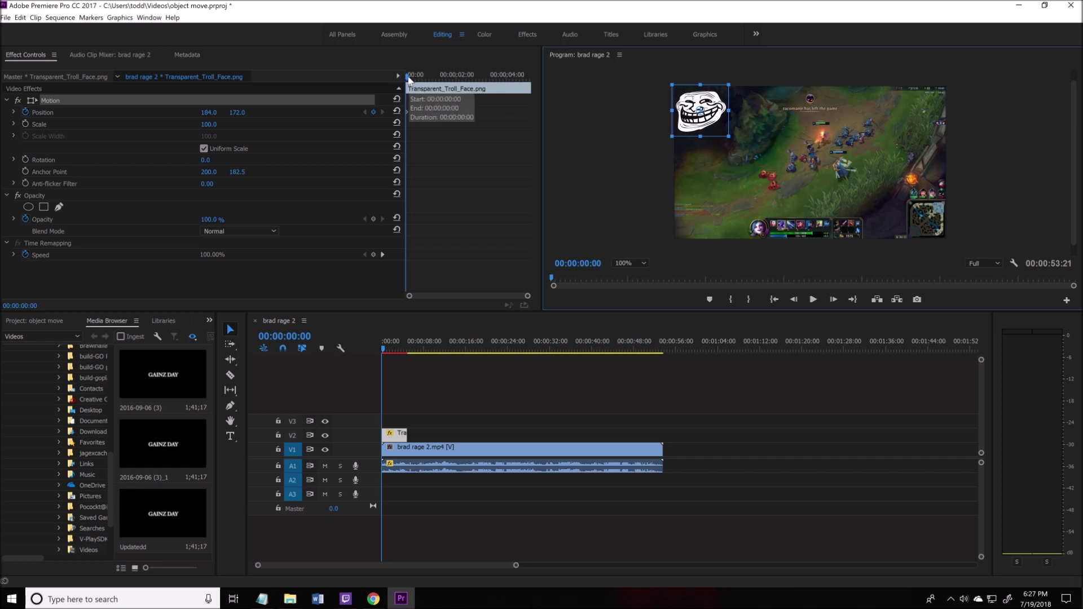
{"action": "left_click_drag", "start_coordinate": [408, 79], "coordinate": [444, 86]}
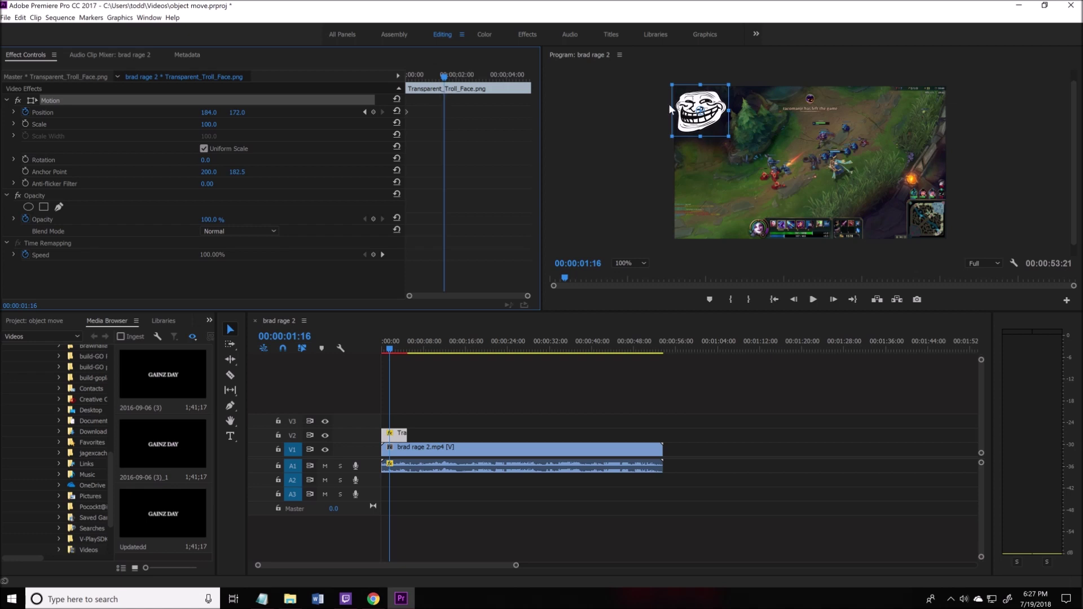
{"action": "left_click_drag", "start_coordinate": [700, 127], "coordinate": [908, 136]}
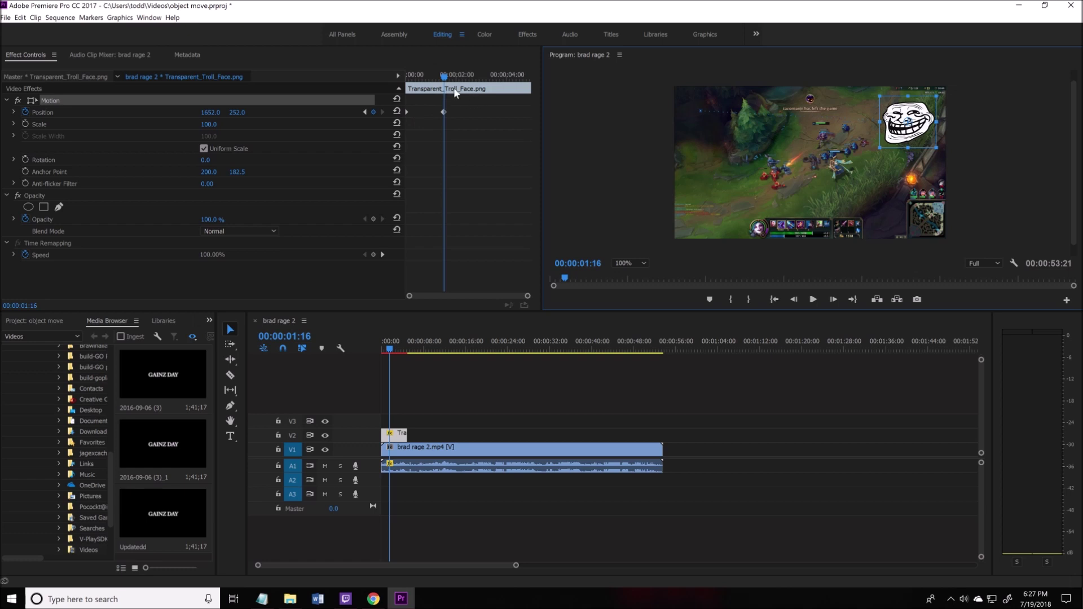
- Play back the troll face's movement between the first two Position keyframes twice
{"action": "left_click_drag", "start_coordinate": [444, 77], "coordinate": [407, 78]}
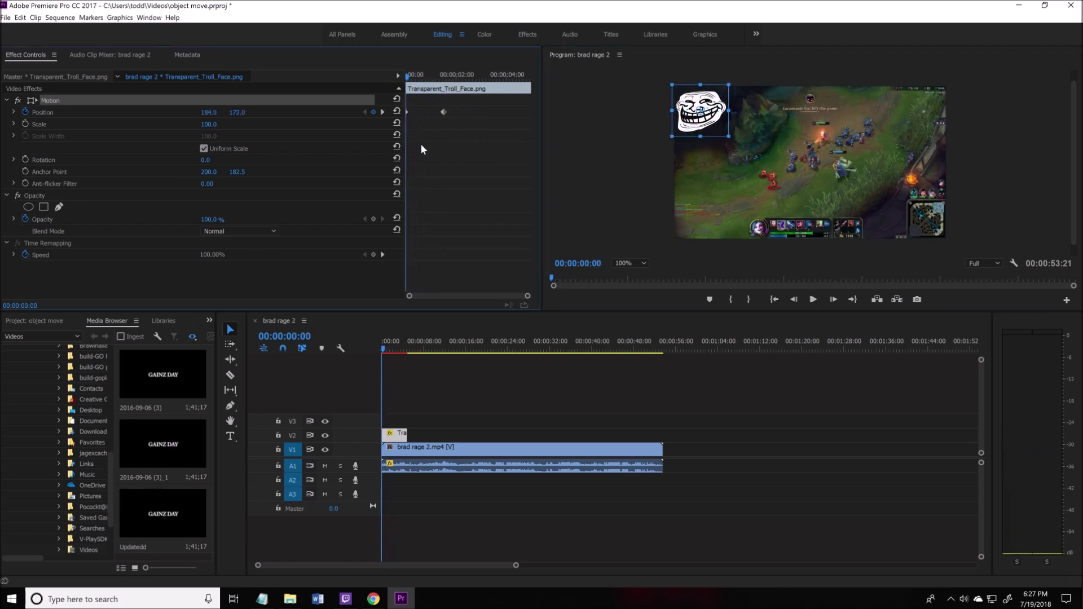
{"action": "key", "text": "space"}
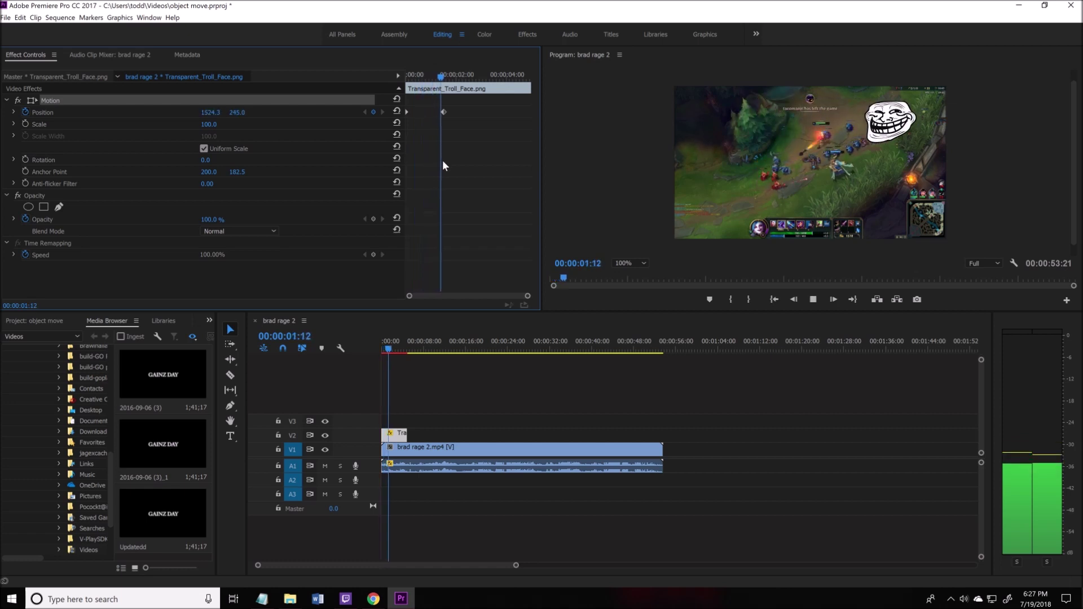
{"action": "key", "text": "space"}
{"action": "left_click_drag", "start_coordinate": [442, 77], "coordinate": [413, 86]}
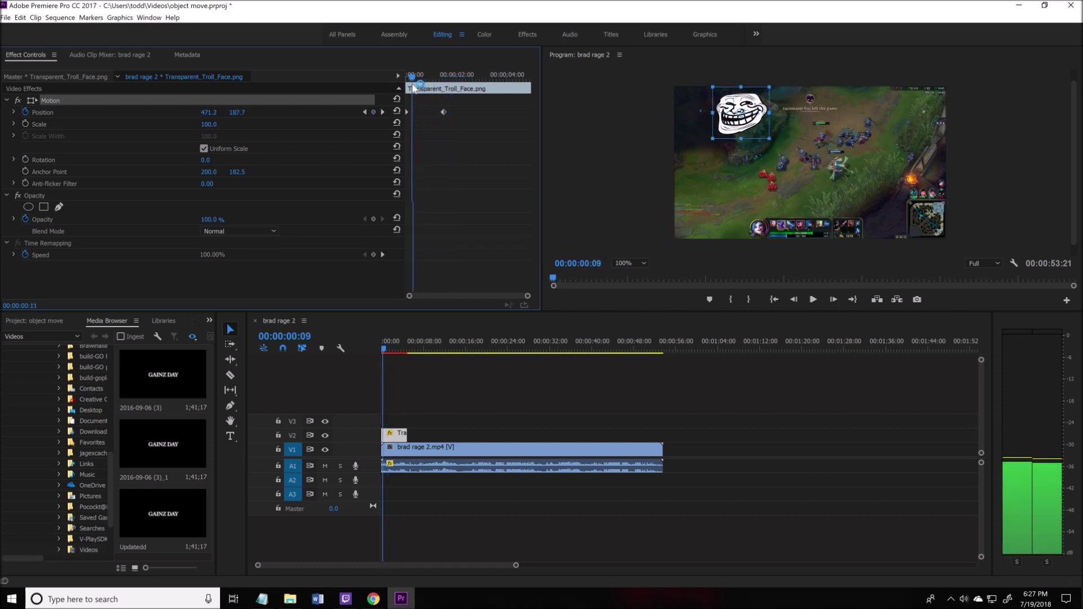
{"action": "key", "text": "space"}
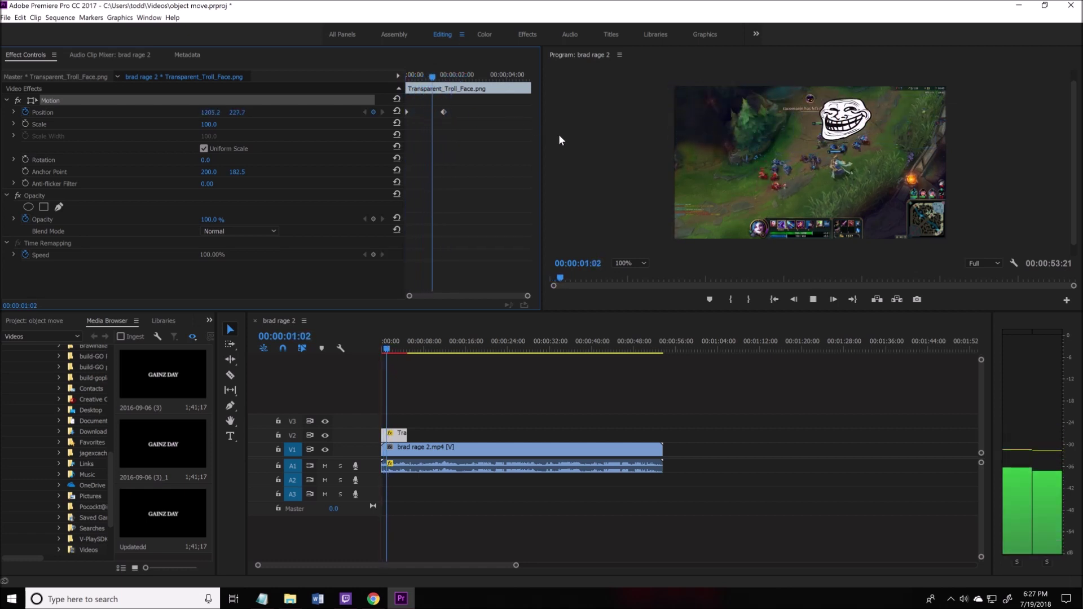
{"action": "key", "text": "space"}
- Add Position keyframes at 632, 396 around 2.5 seconds, near the frame's right side at 00:00:03:07, and at 268, 800 at 00:00:03:23
{"action": "left_click_drag", "start_coordinate": [448, 77], "coordinate": [471, 88]}
{"action": "left_click_drag", "start_coordinate": [904, 135], "coordinate": [768, 154]}
{"action": "left_click_drag", "start_coordinate": [471, 83], "coordinate": [487, 87]}
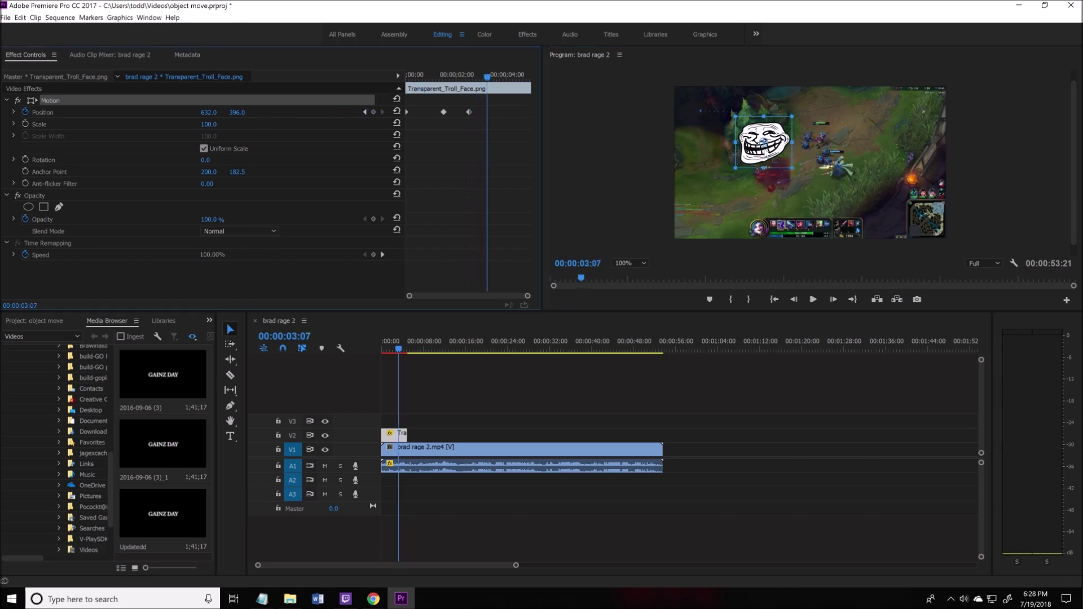
{"action": "left_click_drag", "start_coordinate": [768, 157], "coordinate": [889, 175]}
{"action": "left_click_drag", "start_coordinate": [487, 76], "coordinate": [500, 75]}
{"action": "left_click_drag", "start_coordinate": [886, 174], "coordinate": [714, 215]}
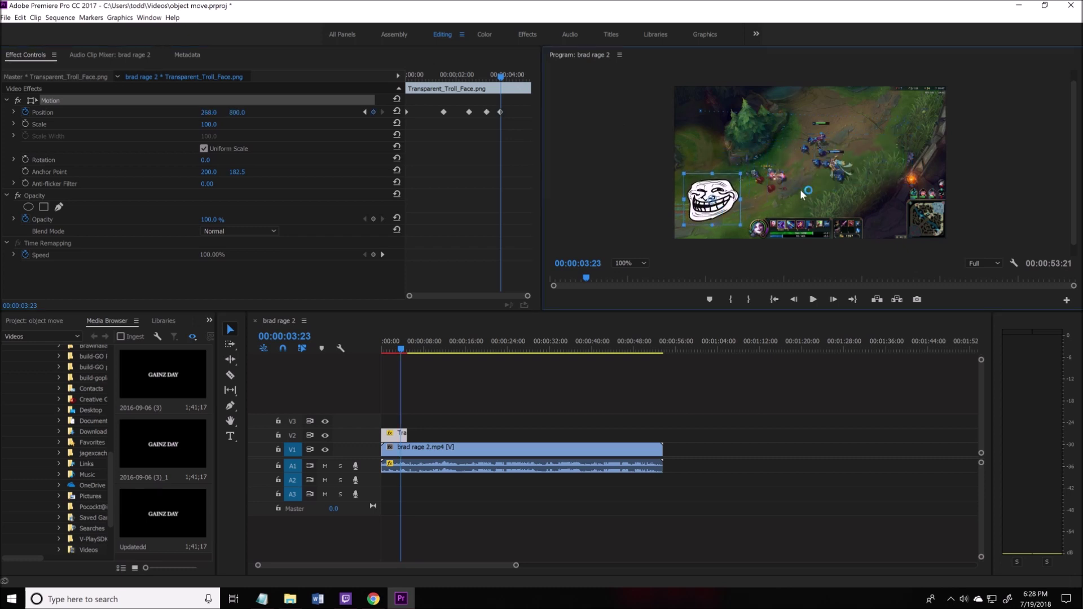
- Play the sequence from the start to review the troll face's movement through all five Position keyframes
{"action": "left_click_drag", "start_coordinate": [502, 78], "coordinate": [404, 79]}
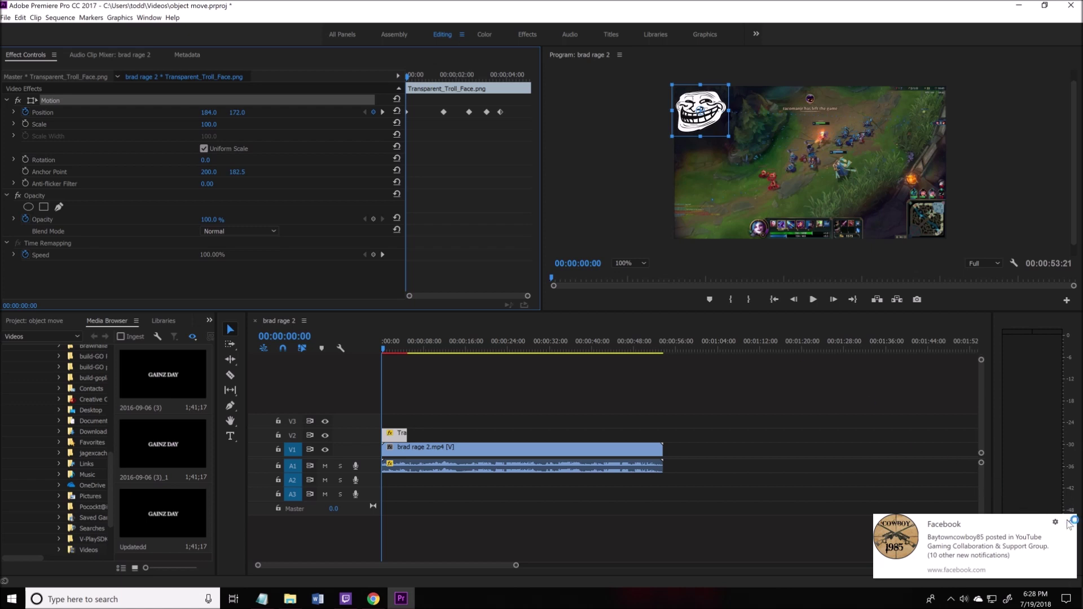
{"action": "key", "text": "space"}
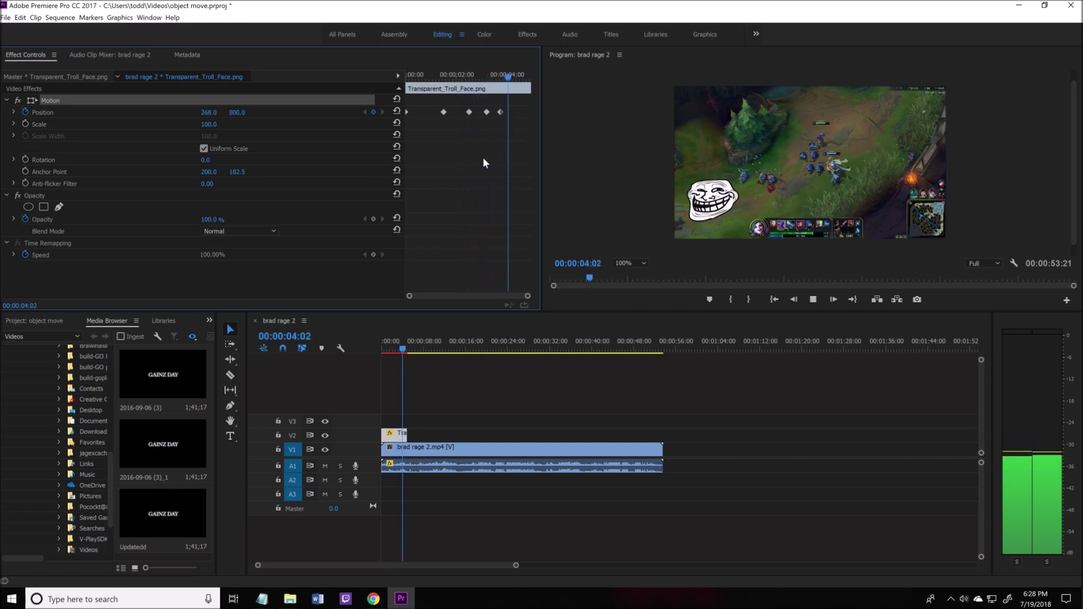
{"action": "key", "text": "space"}
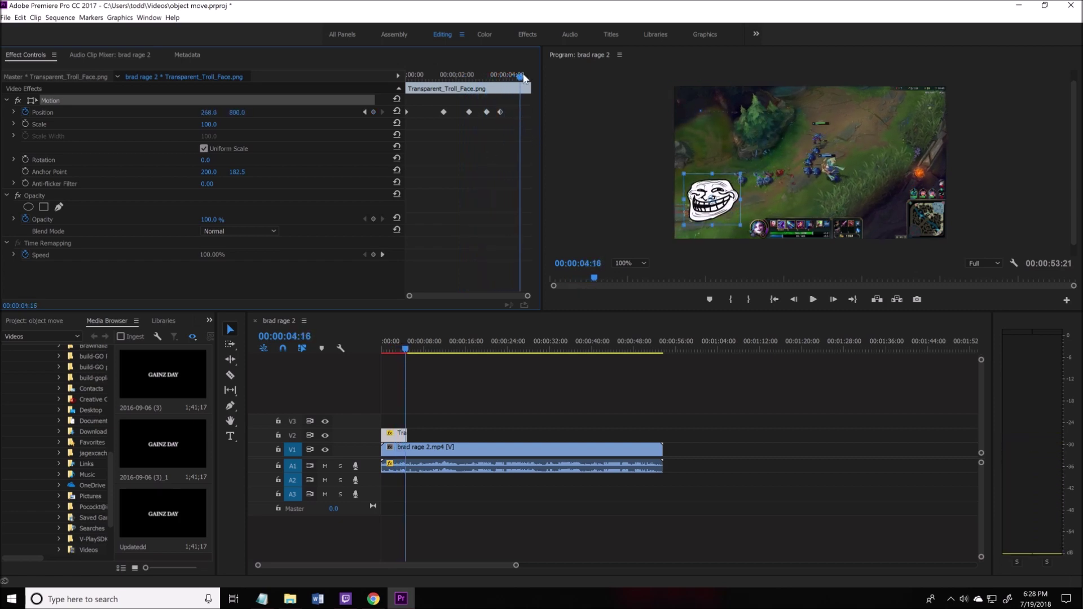
- Enable Rotation keyframing at 00:00:03:23 and extend the troll face clip to about 7 seconds
{"action": "left_click_drag", "start_coordinate": [523, 80], "coordinate": [504, 93]}
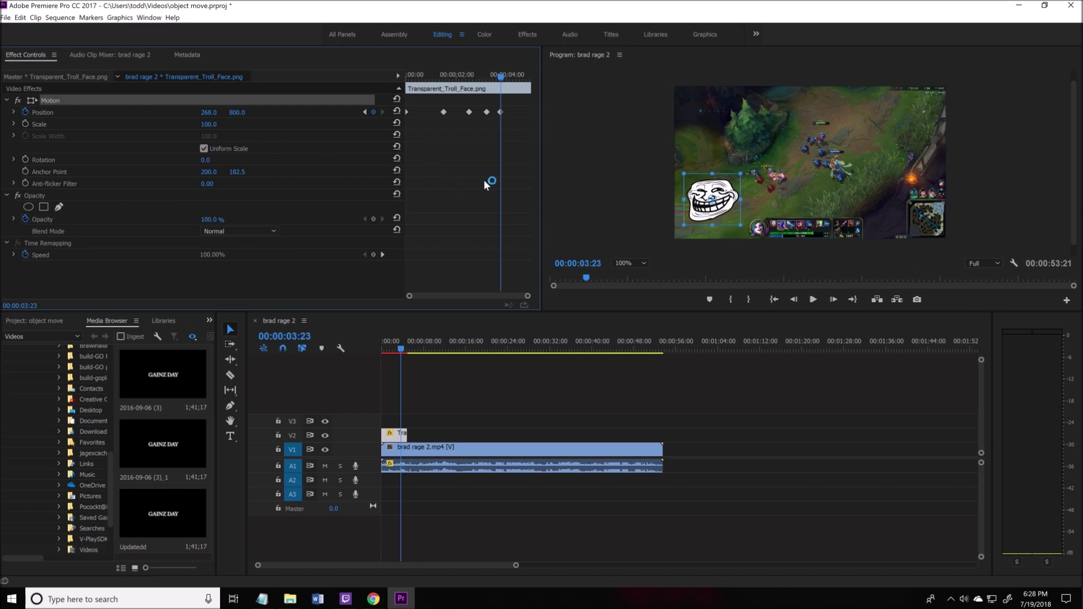
{"action": "left_click", "coordinate": [26, 159]}
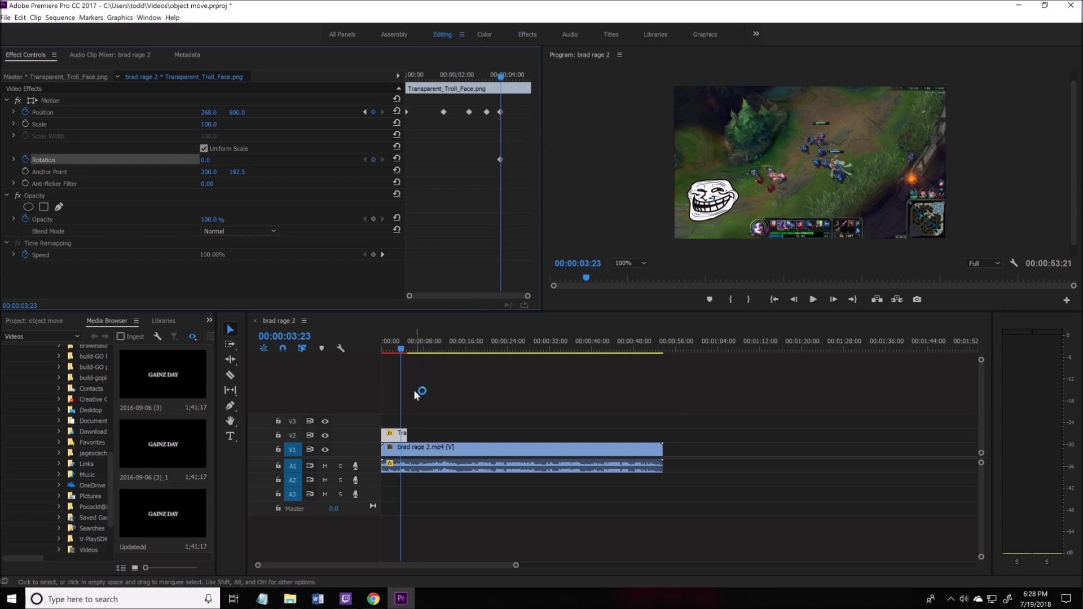
{"action": "left_click_drag", "start_coordinate": [406, 433], "coordinate": [417, 434]}
- Set the troll face's Position to 1684, 580 and its Rotation to -3x0.0° at 00:00:05:12
{"action": "left_click_drag", "start_coordinate": [474, 78], "coordinate": [506, 96]}
{"action": "double_click", "coordinate": [722, 213]}
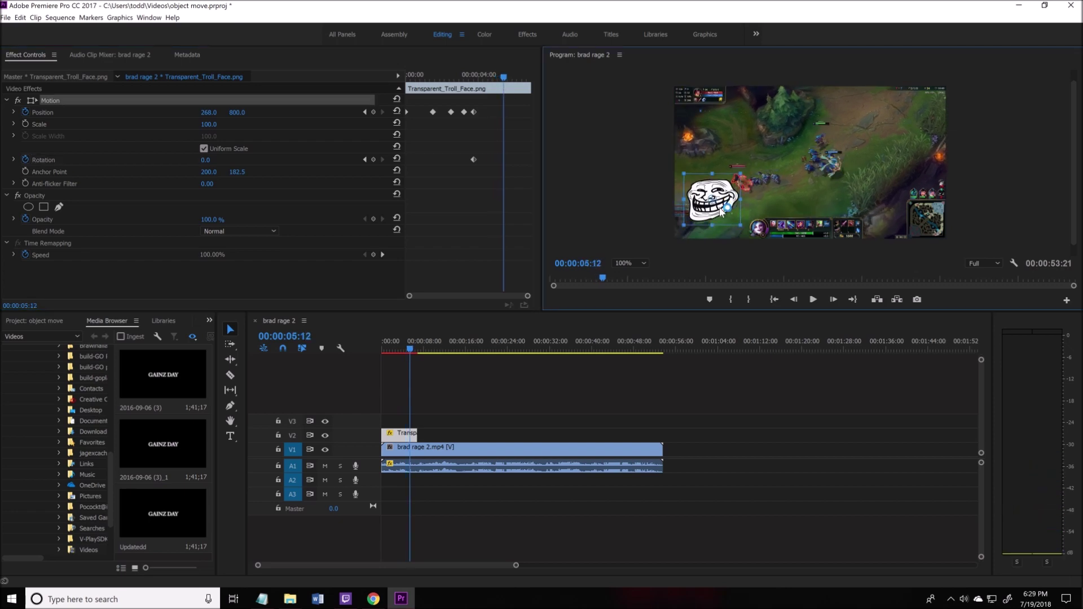
{"action": "left_click_drag", "start_coordinate": [721, 213], "coordinate": [924, 181]}
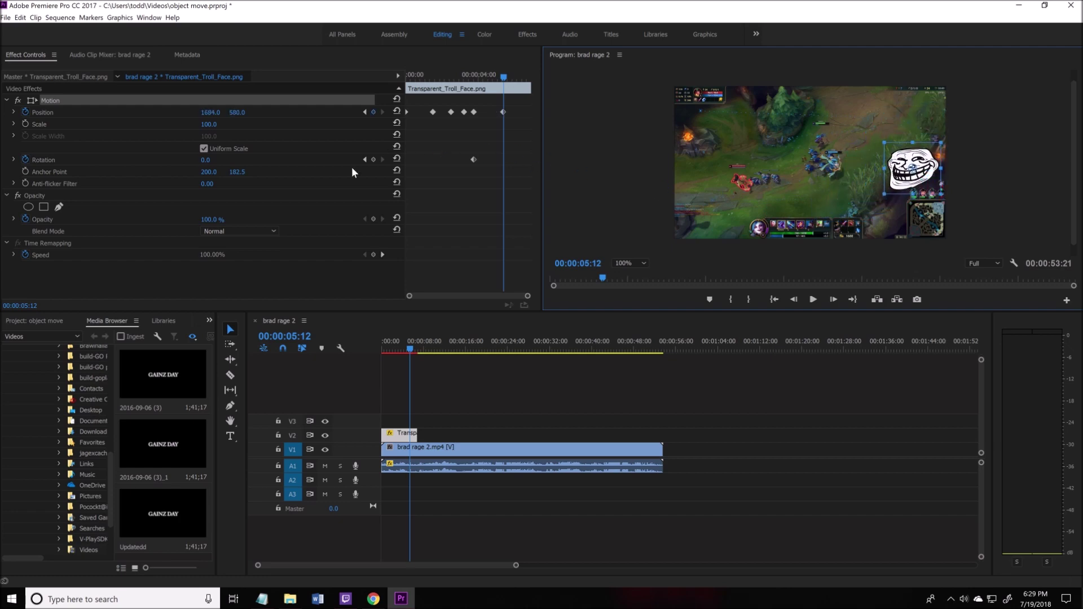
{"action": "left_click_drag", "start_coordinate": [207, 161], "coordinate": [333, 158]}
{"action": "left_click_drag", "start_coordinate": [224, 161], "coordinate": [2, 162]}
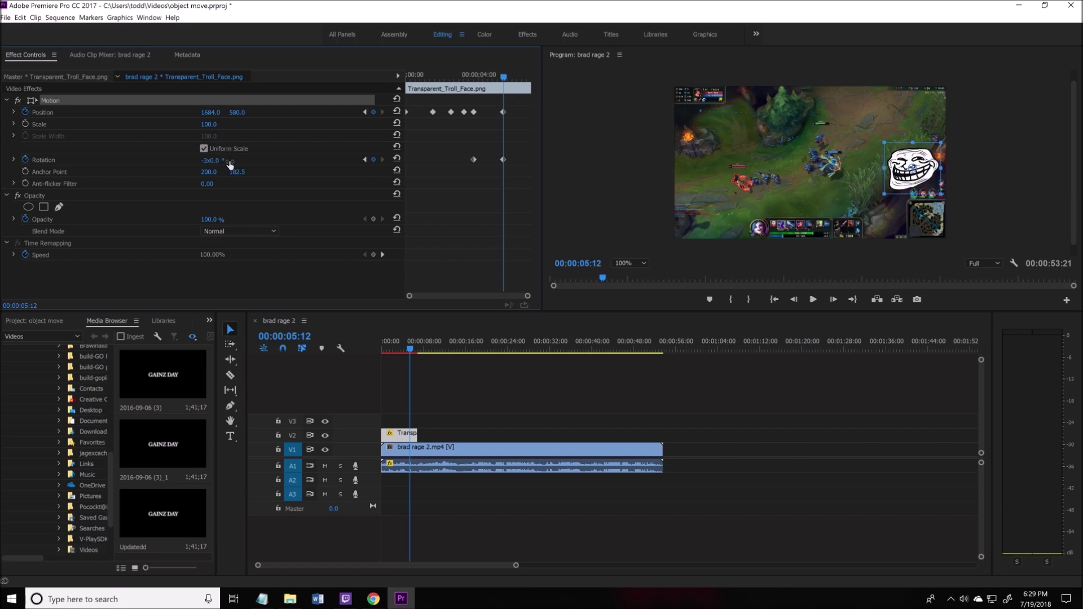
- Move the troll face past the frame's right edge, to about 2160, 436, at 00:00:06:08
{"action": "left_click_drag", "start_coordinate": [505, 78], "coordinate": [520, 83]}
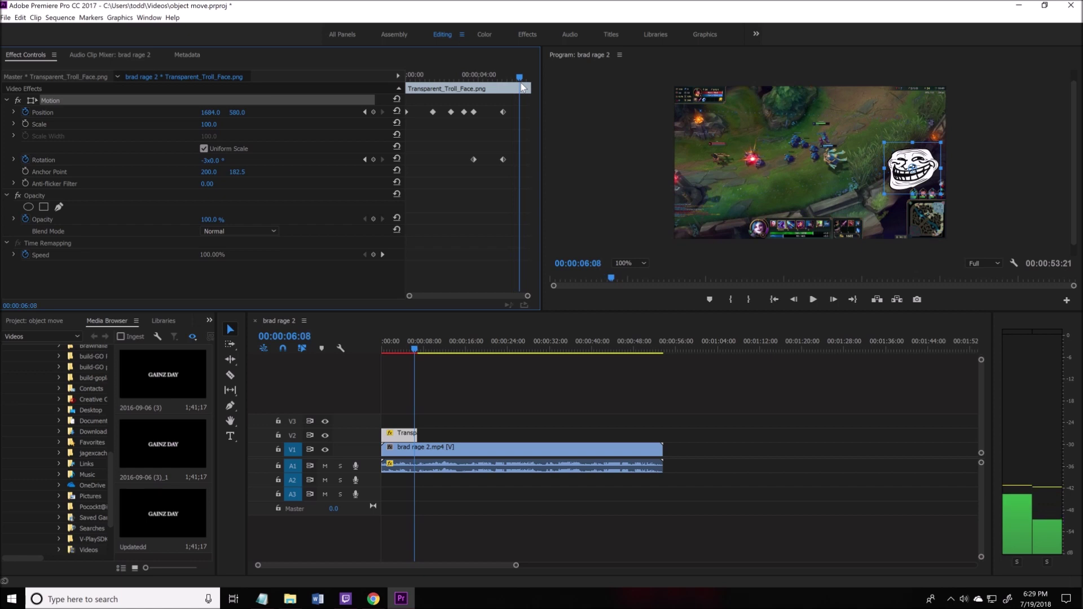
{"action": "left_click_drag", "start_coordinate": [921, 182], "coordinate": [989, 162]}
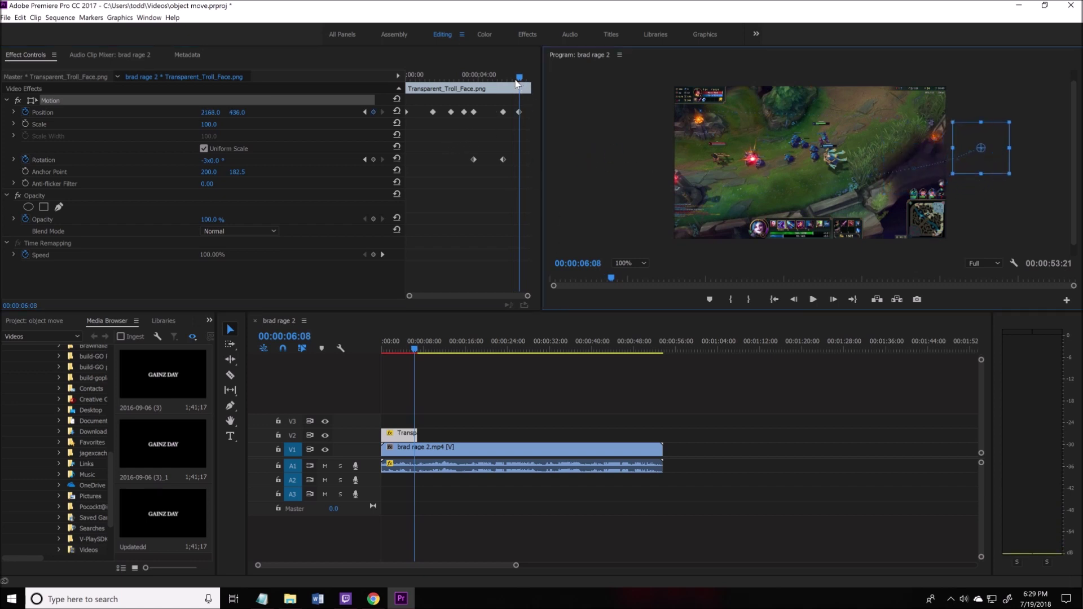
- Replay the sequence from the start to review the complete movement, the spin and the exit from the frame
{"action": "left_click_drag", "start_coordinate": [519, 78], "coordinate": [400, 90]}
{"action": "key", "text": "space"}
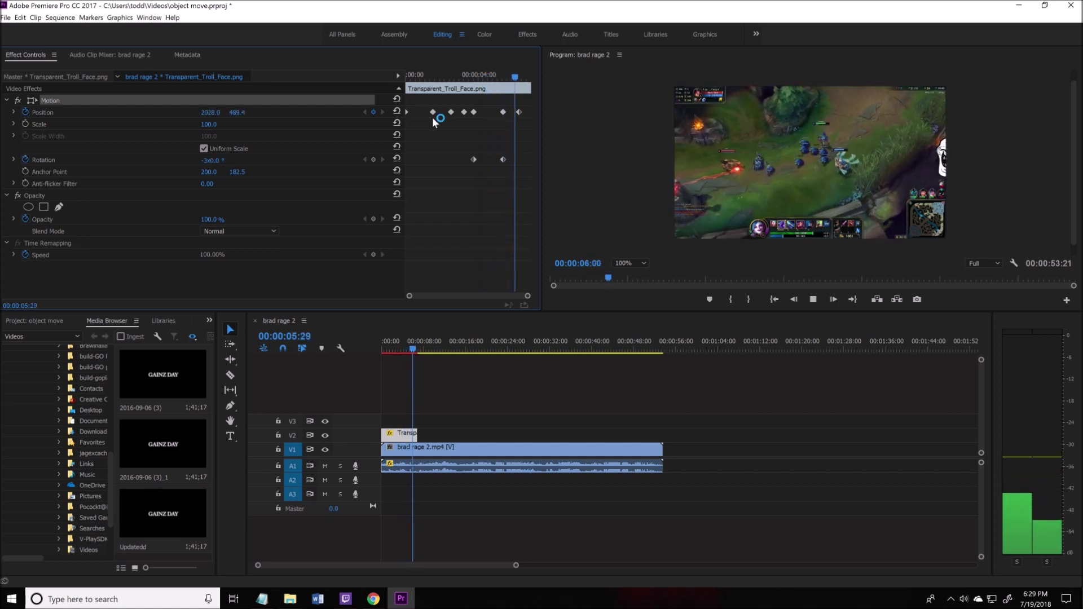
{"action": "key", "text": "space"}
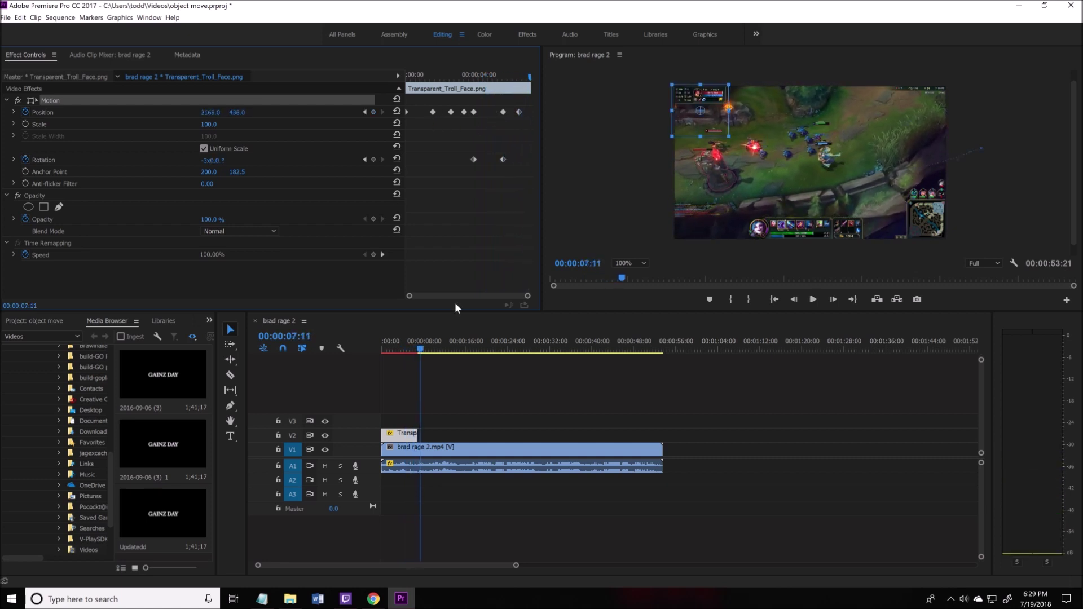
{"action": "left_click_drag", "start_coordinate": [418, 348], "coordinate": [401, 355]}
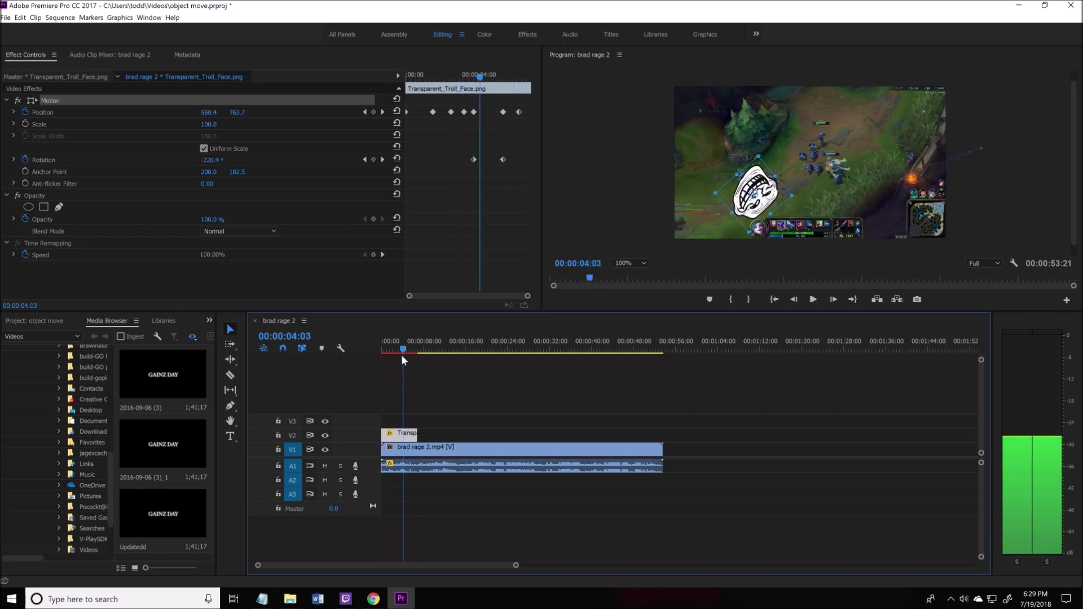
{"action": "key", "text": "space"}
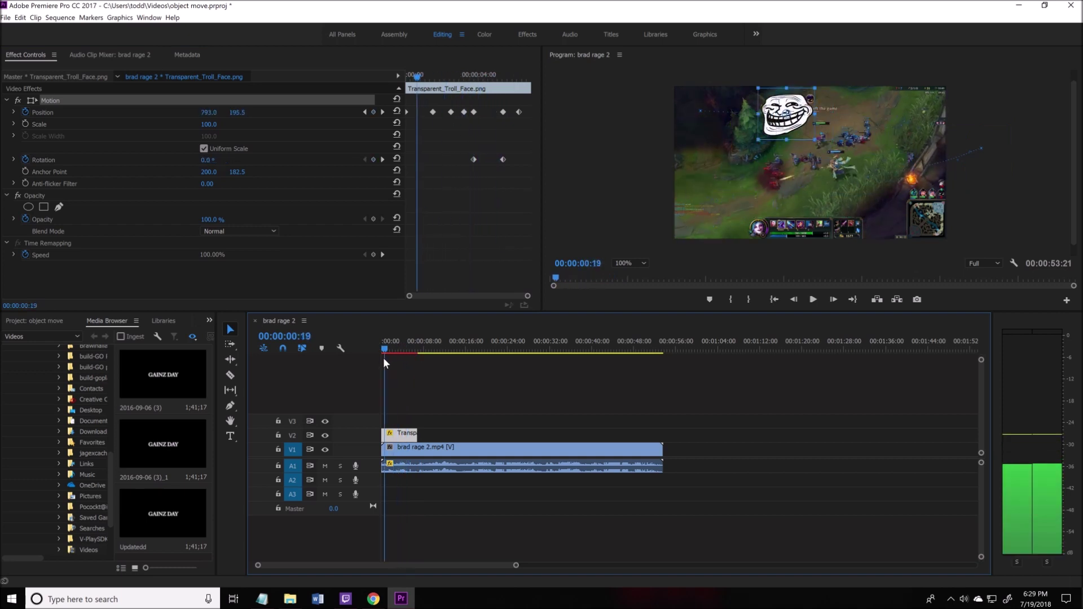
{"action": "key", "text": "space"}
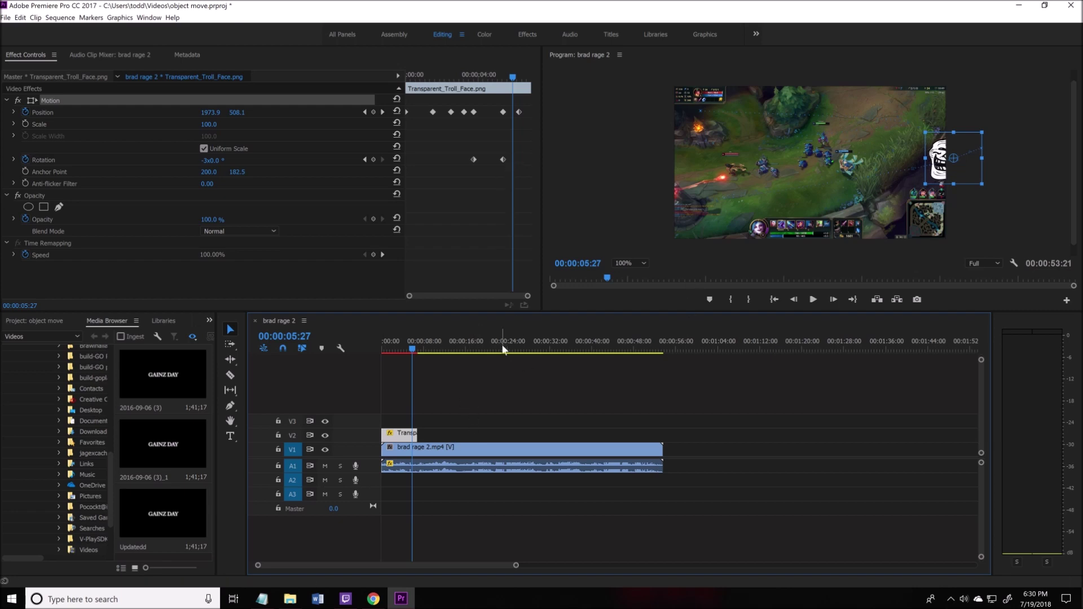
- Delete all Position and Rotation keyframes from the troll face clip
{"action": "left_click", "coordinate": [504, 160]}
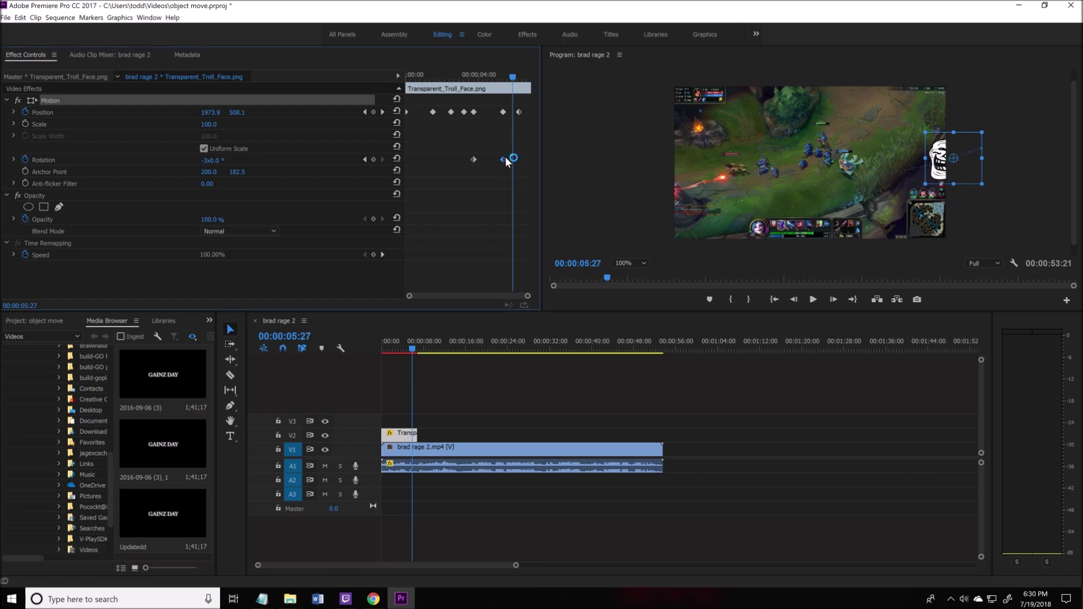
{"action": "key", "text": "Delete"}
{"action": "key", "text": "Delete"}
{"action": "left_click", "coordinate": [519, 111]}
{"action": "key", "text": "Delete"}
{"action": "left_click", "coordinate": [475, 111]}
{"action": "key", "text": "Delete"}
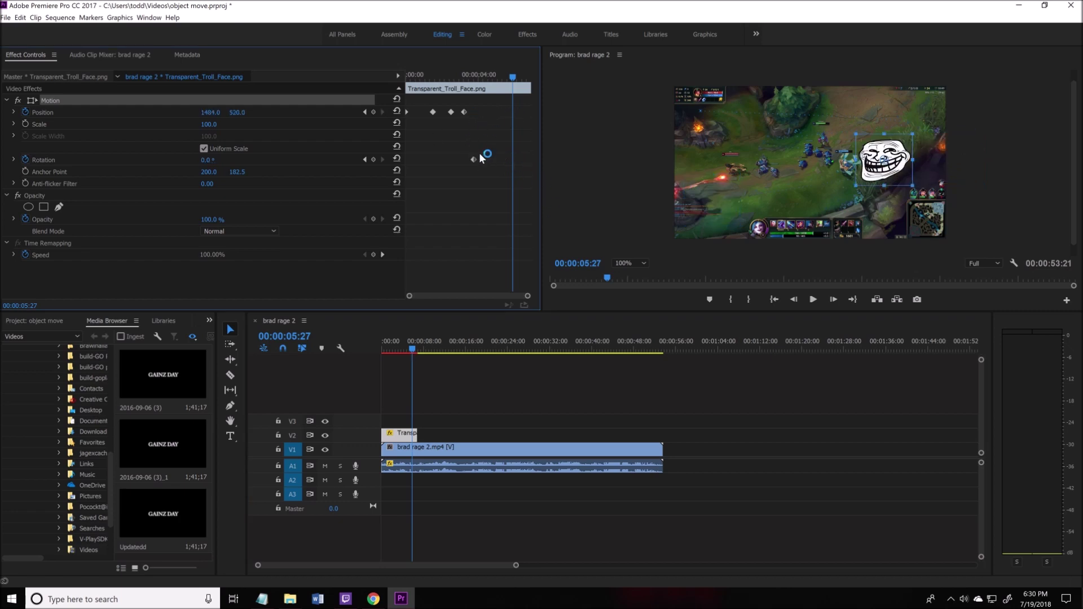
{"action": "key", "text": "Delete"}
{"action": "key", "text": "Delete"}
{"action": "left_click", "coordinate": [451, 112]}
{"action": "key", "text": "Delete"}
{"action": "left_click", "coordinate": [432, 111]}
{"action": "key", "text": "Delete"}
{"action": "left_click", "coordinate": [408, 112]}
{"action": "key", "text": "Delete"}
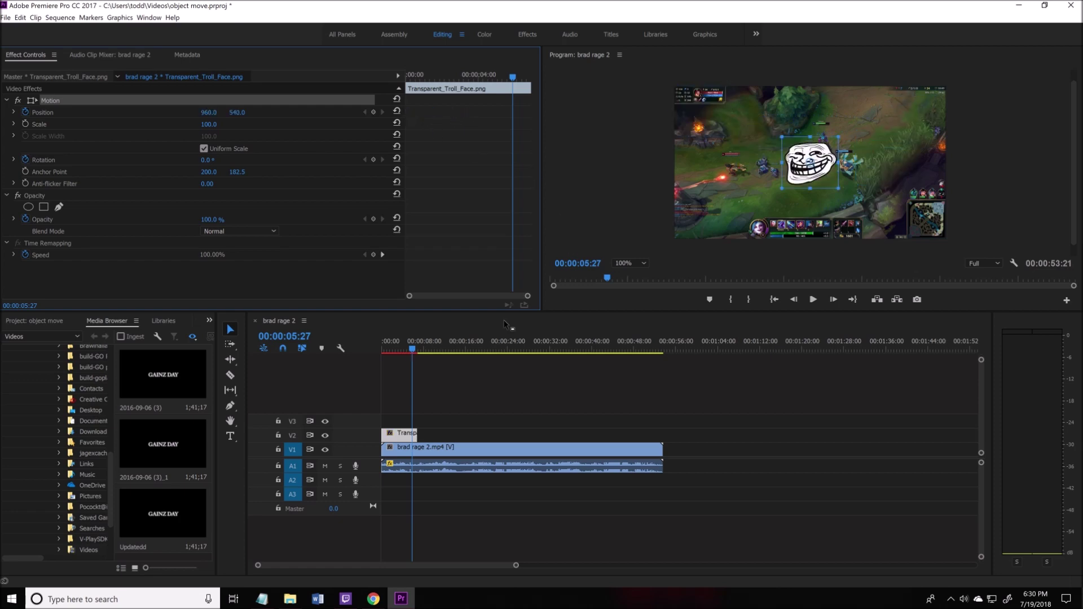
- Shift the gameplay footage to start at about 5 seconds and trim the troll face clip to end there
{"action": "left_click_drag", "start_coordinate": [477, 450], "coordinate": [508, 449]}
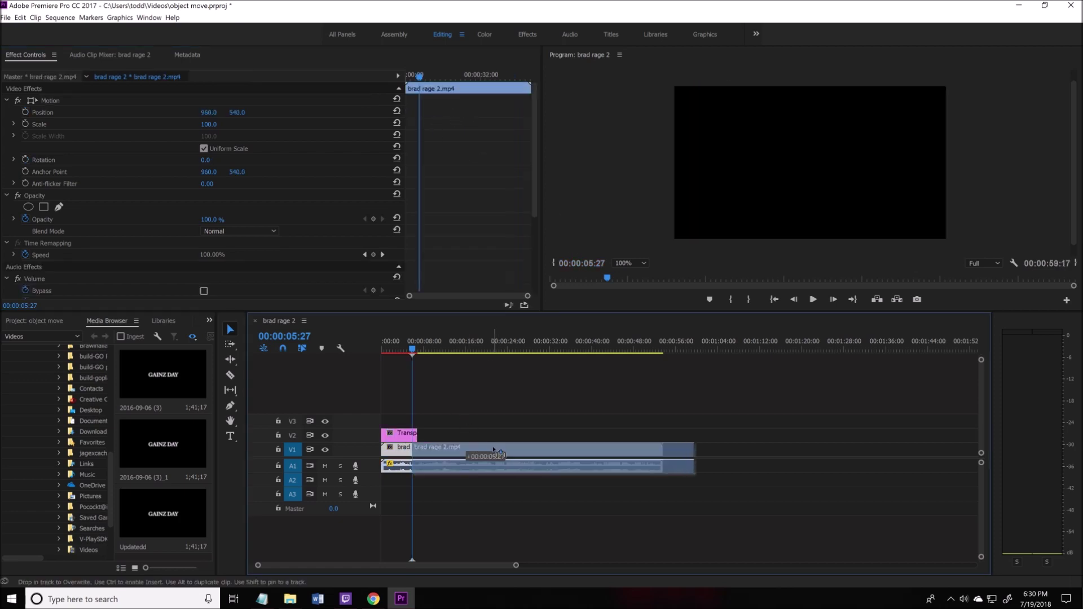
{"action": "mouse_move", "coordinate": [416, 435]}
{"action": "left_mouse_down"}
{"action": "mouse_move", "coordinate": [404, 435]}
{"action": "mouse_move", "coordinate": [427, 452]}
{"action": "left_mouse_up"}
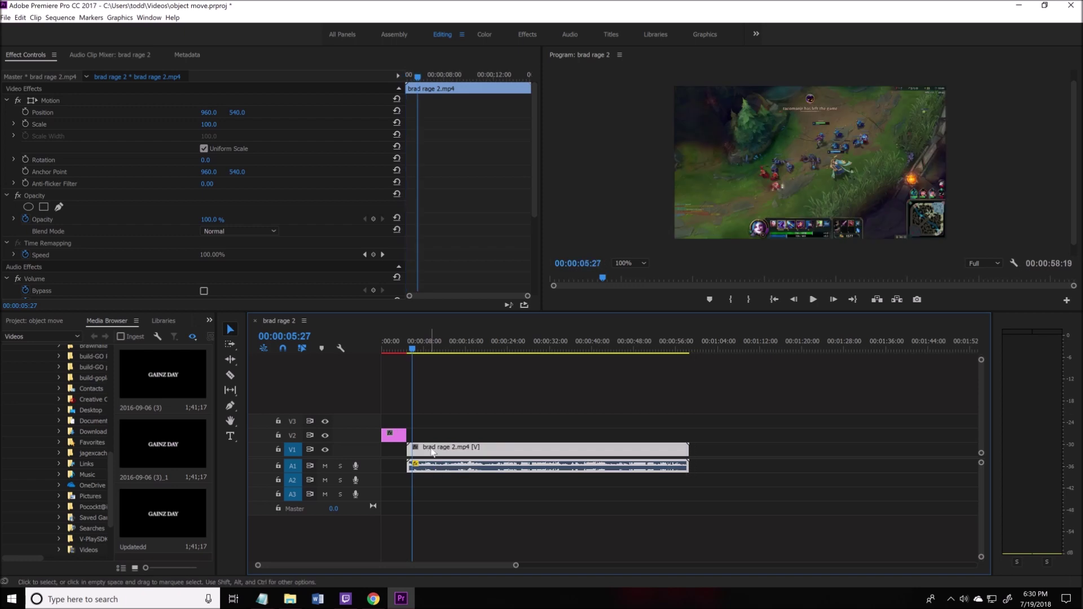
{"action": "left_click_drag", "start_coordinate": [415, 347], "coordinate": [411, 350]}
{"action": "key", "text": "Home"}
{"action": "key", "text": "space"}
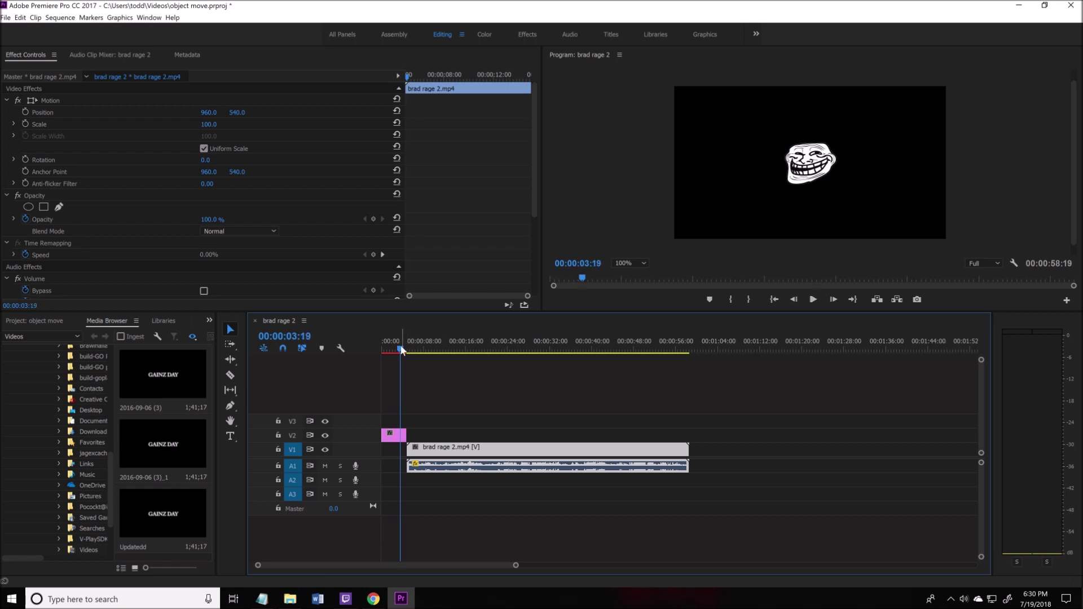
- Place the troll face outside the frame's left edge, at about -256, 380, at 00:00:00:00
{"action": "left_click", "coordinate": [384, 349]}
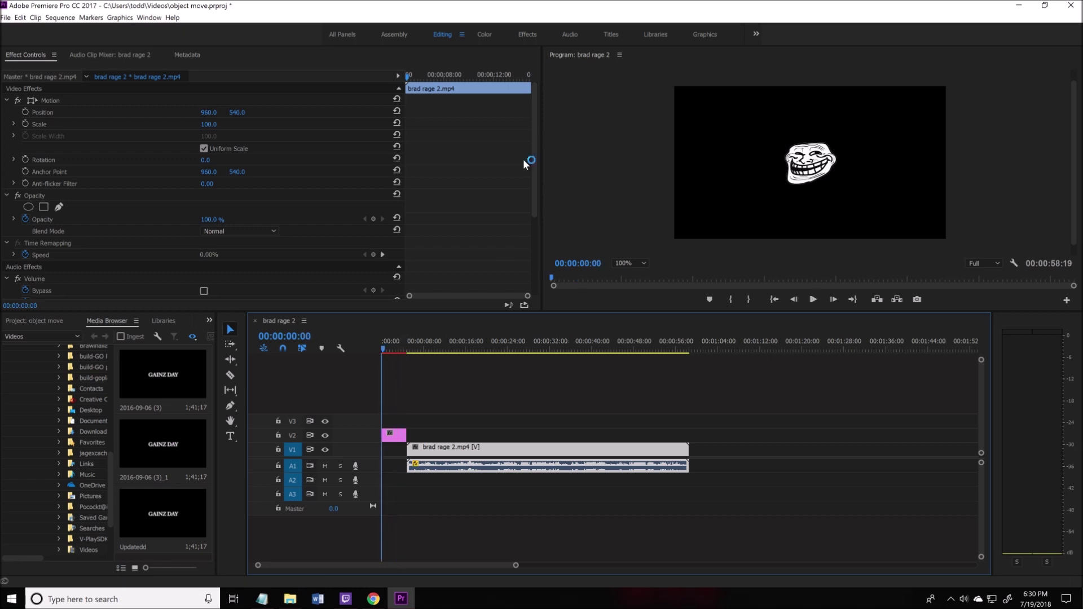
{"action": "left_click", "coordinate": [808, 173]}
{"action": "left_click", "coordinate": [808, 173]}
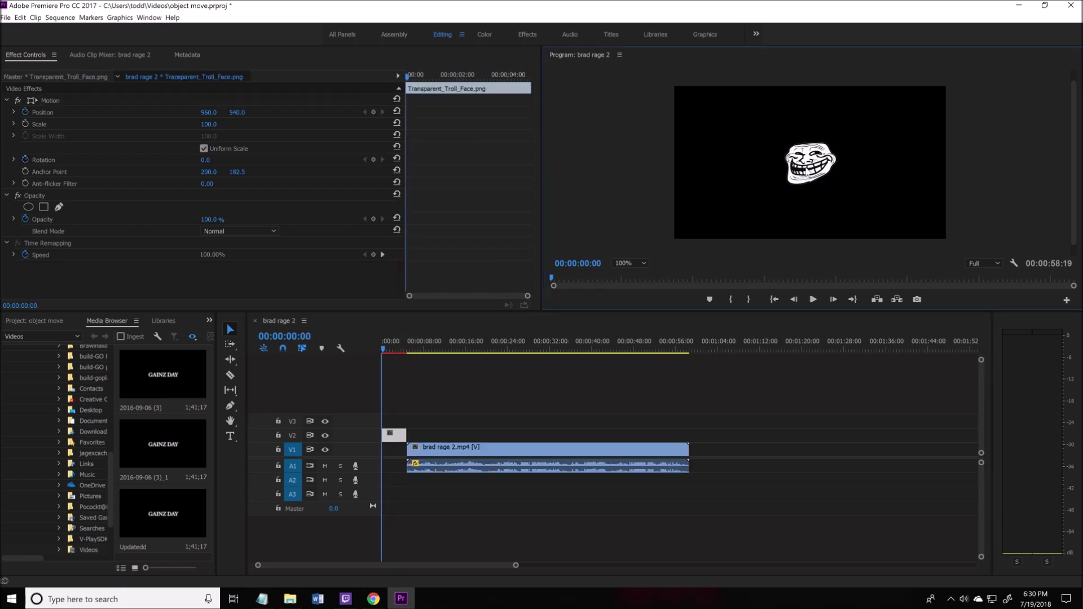
{"action": "left_click", "coordinate": [808, 175]}
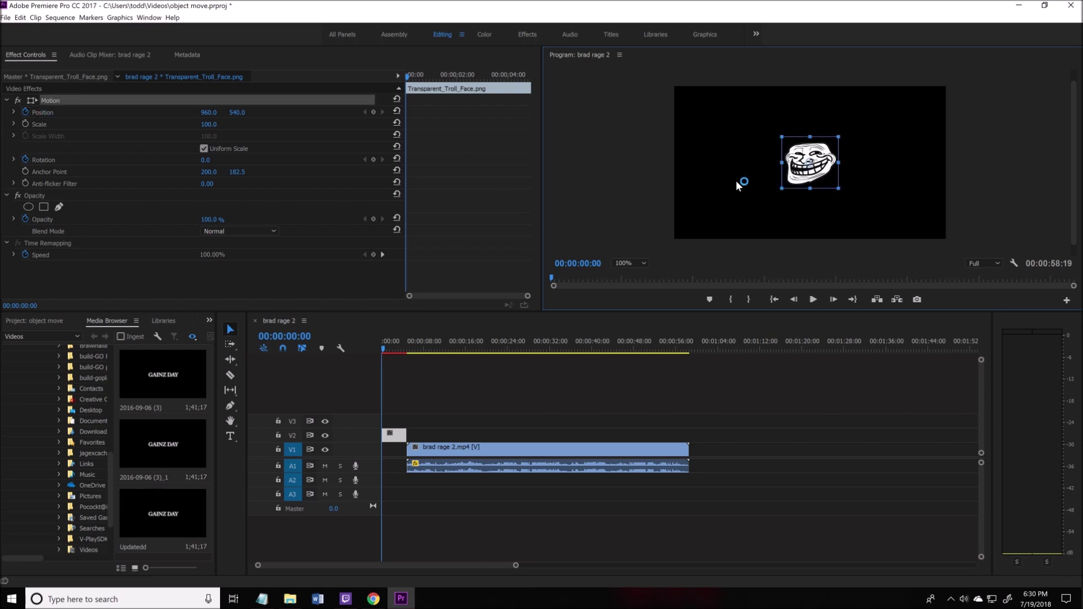
{"action": "left_click_drag", "start_coordinate": [808, 179], "coordinate": [696, 128]}
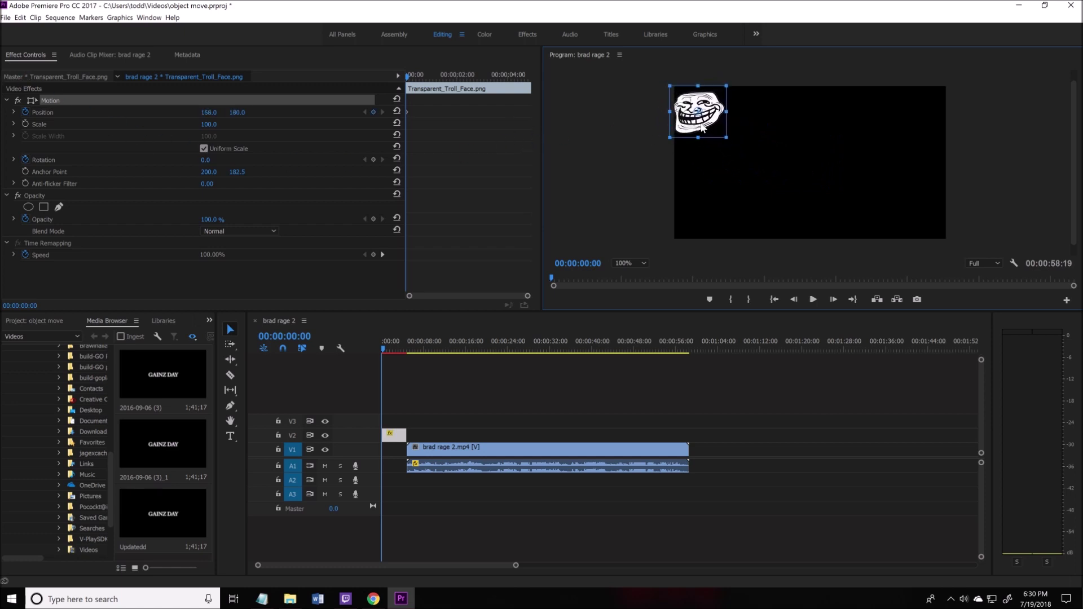
{"action": "left_click_drag", "start_coordinate": [698, 127], "coordinate": [637, 154]}
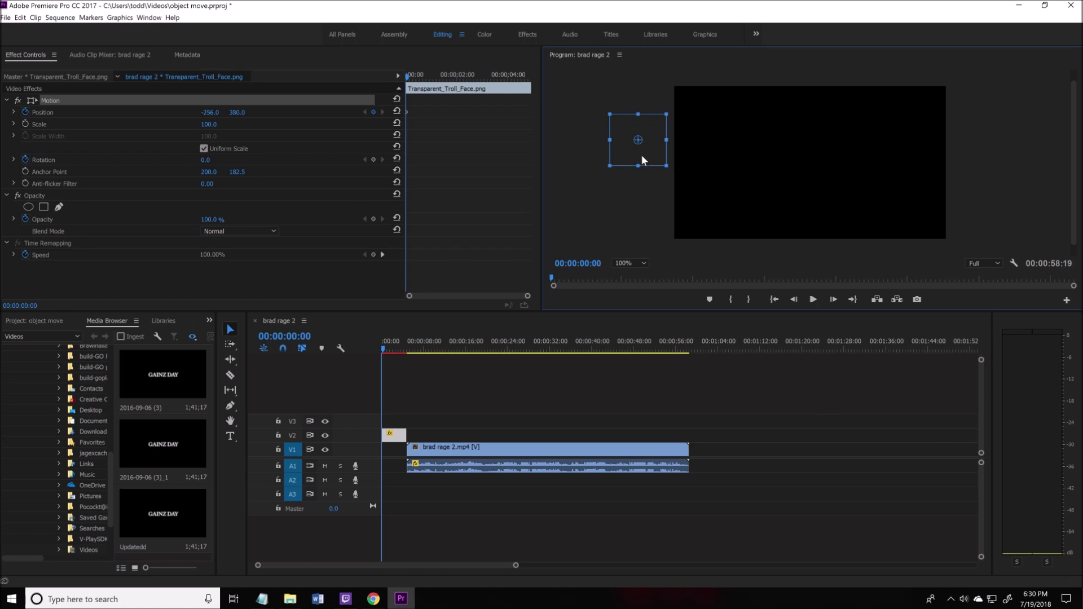
- Move the troll face to about 936, 480 at 00:00:00:14 and enable Rotation keyframing there
{"action": "left_click", "coordinate": [418, 79]}
{"action": "left_click_drag", "start_coordinate": [638, 154], "coordinate": [809, 169]}
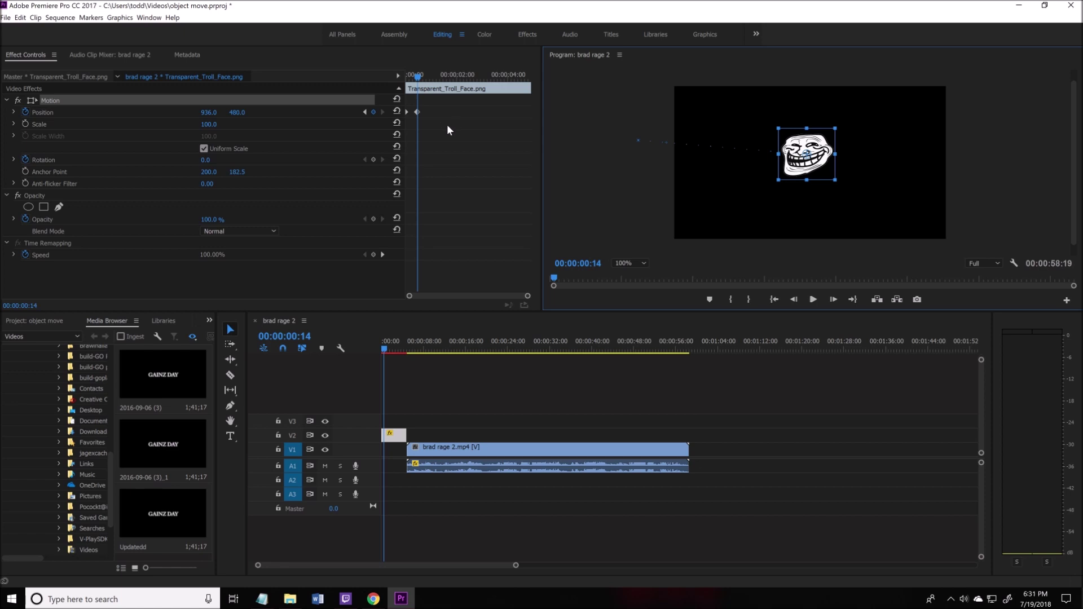
{"action": "left_click", "coordinate": [25, 160]}
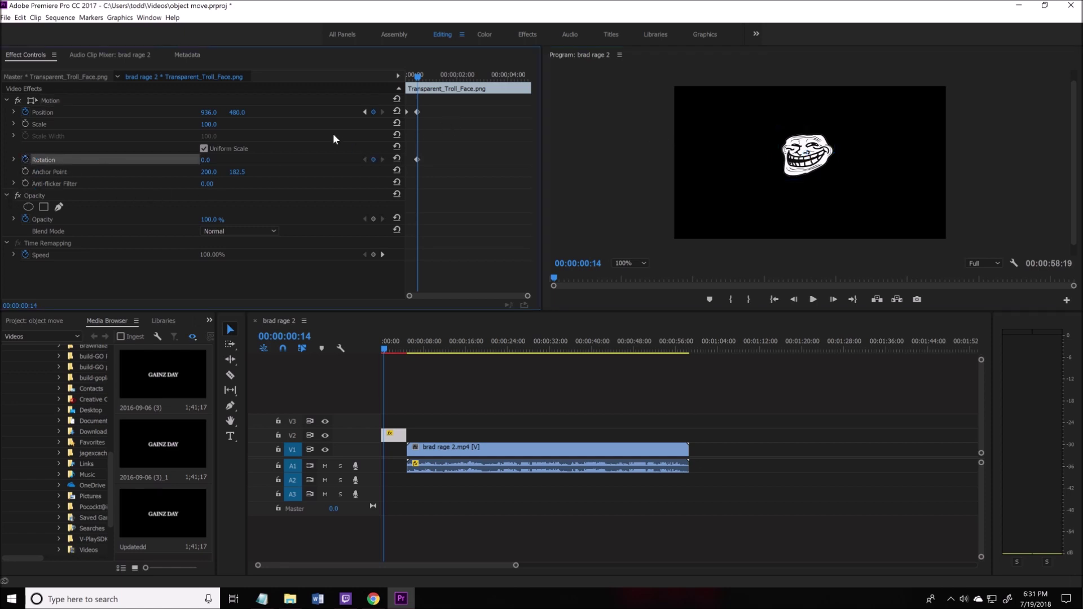
- Set the troll face's Rotation to -2x0.0° at 00:00:01:24
{"action": "left_click_drag", "start_coordinate": [418, 80], "coordinate": [452, 82]}
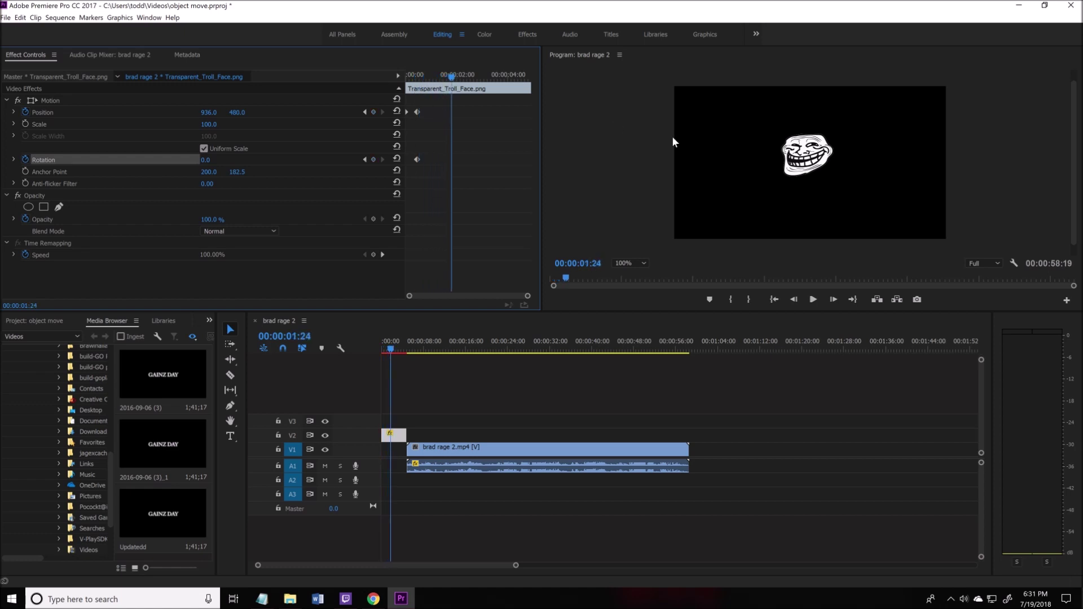
{"action": "left_click", "coordinate": [819, 165]}
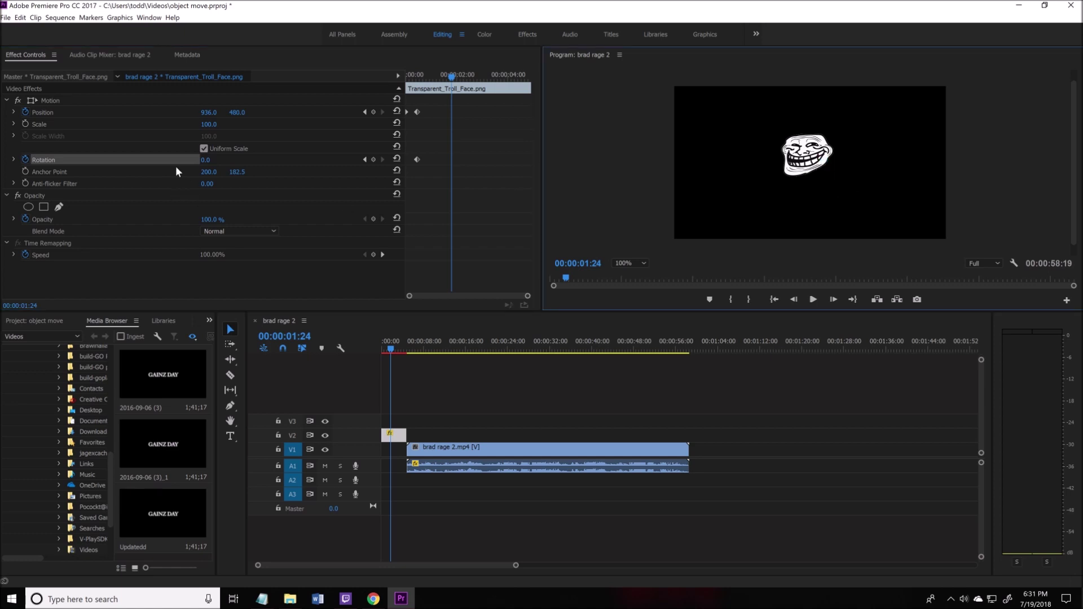
{"action": "mouse_move", "coordinate": [208, 162]}
{"action": "left_mouse_down"}
{"action": "mouse_move", "coordinate": [159, 162]}
{"action": "mouse_move", "coordinate": [214, 164]}
{"action": "mouse_move", "coordinate": [196, 164]}
{"action": "left_mouse_up"}
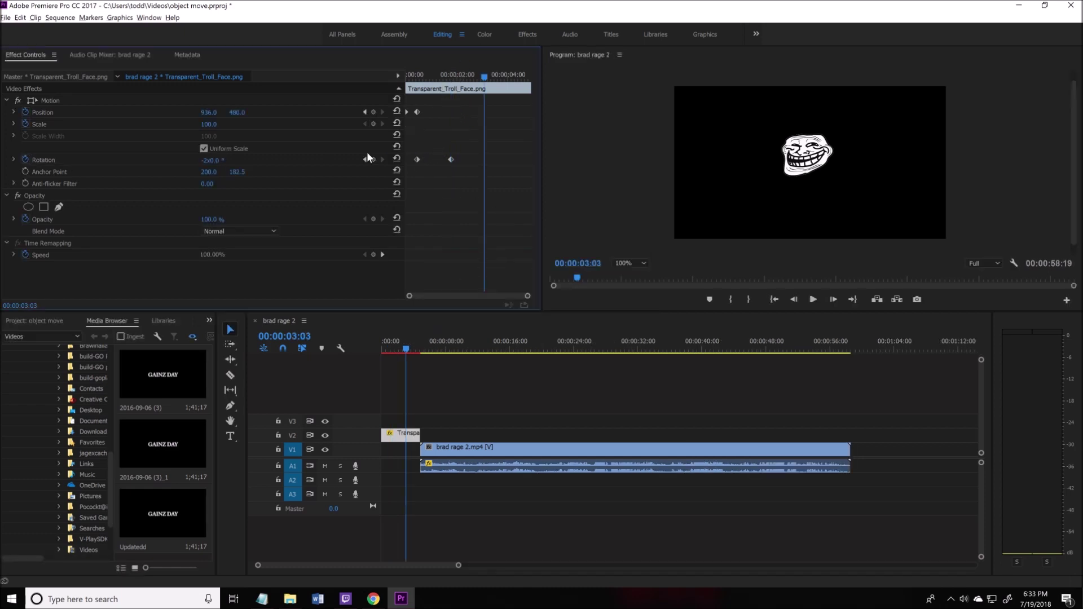
- Add a Position keyframe at 00:00:03:03, and move the troll face past the frame's right edge, to about 2188, 344, at about 4 seconds
{"action": "left_click", "coordinate": [373, 112]}
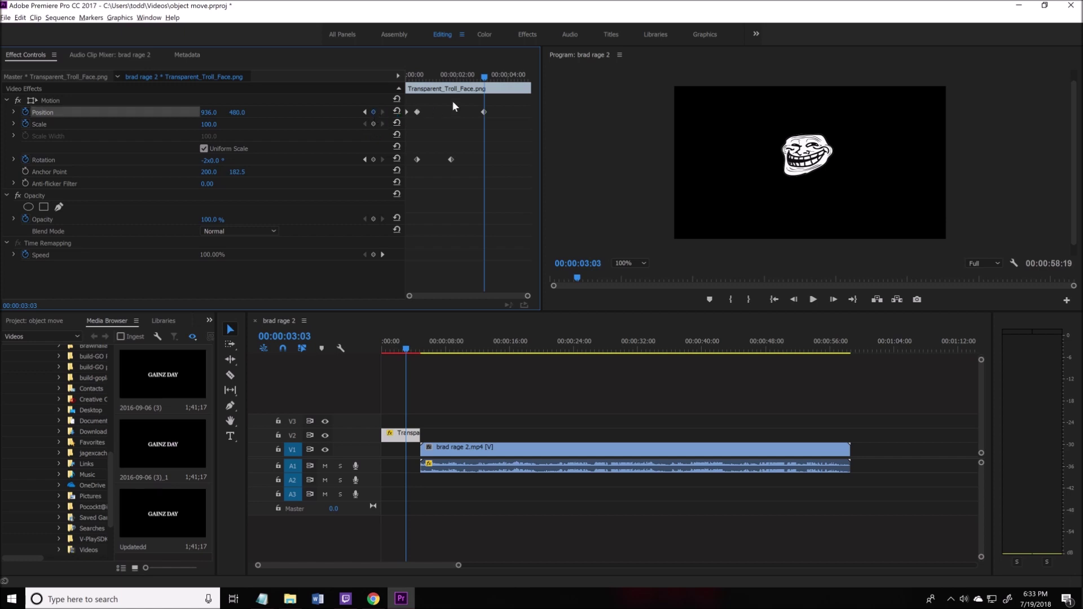
{"action": "left_click_drag", "start_coordinate": [485, 77], "coordinate": [509, 87]}
{"action": "left_click", "coordinate": [819, 165]}
{"action": "double_click", "coordinate": [806, 168]}
{"action": "left_click_drag", "start_coordinate": [806, 168], "coordinate": [979, 147]}
- Play the sequence from the start to review the troll face's entrance, spin and exit
{"action": "left_click_drag", "start_coordinate": [510, 77], "coordinate": [398, 93]}
{"action": "key", "text": "space"}
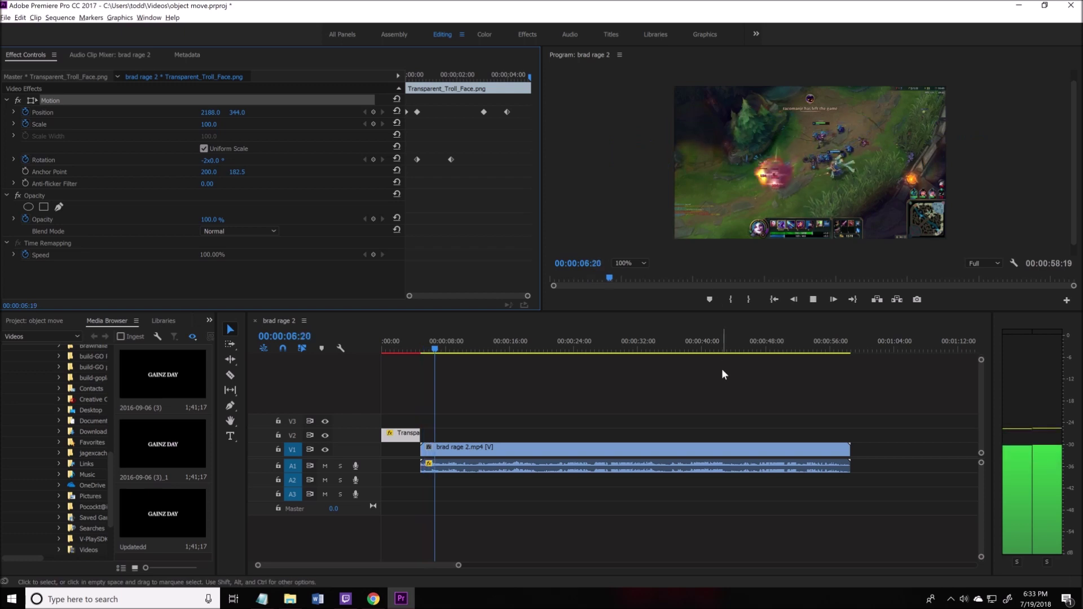
{"action": "key", "text": "space"}
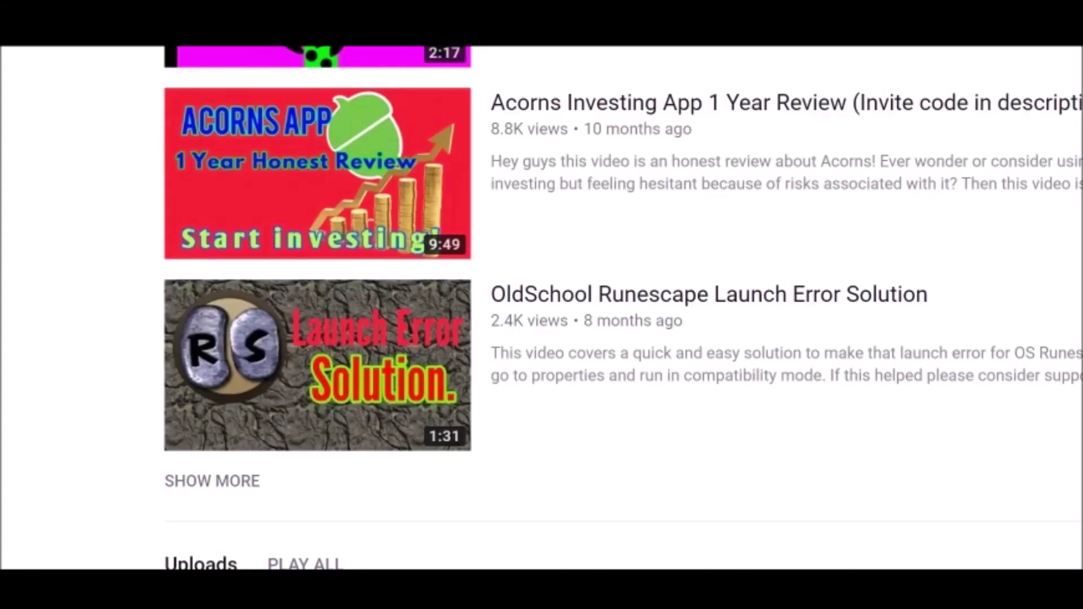
{"action": "scroll", "coordinate": [542, 308], "scroll_direction": "up", "scroll_amount": 5}
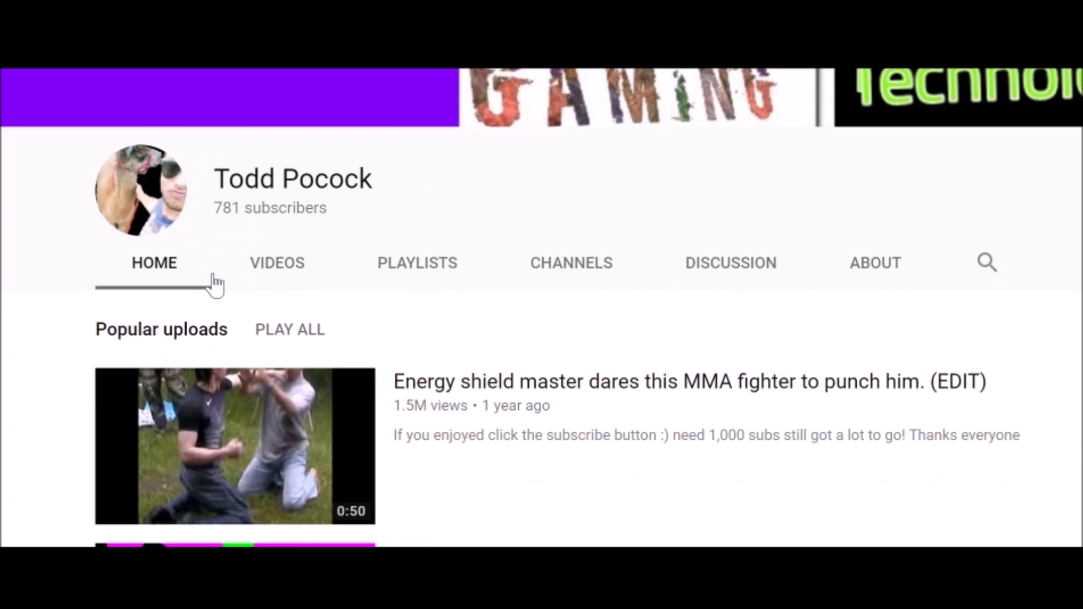